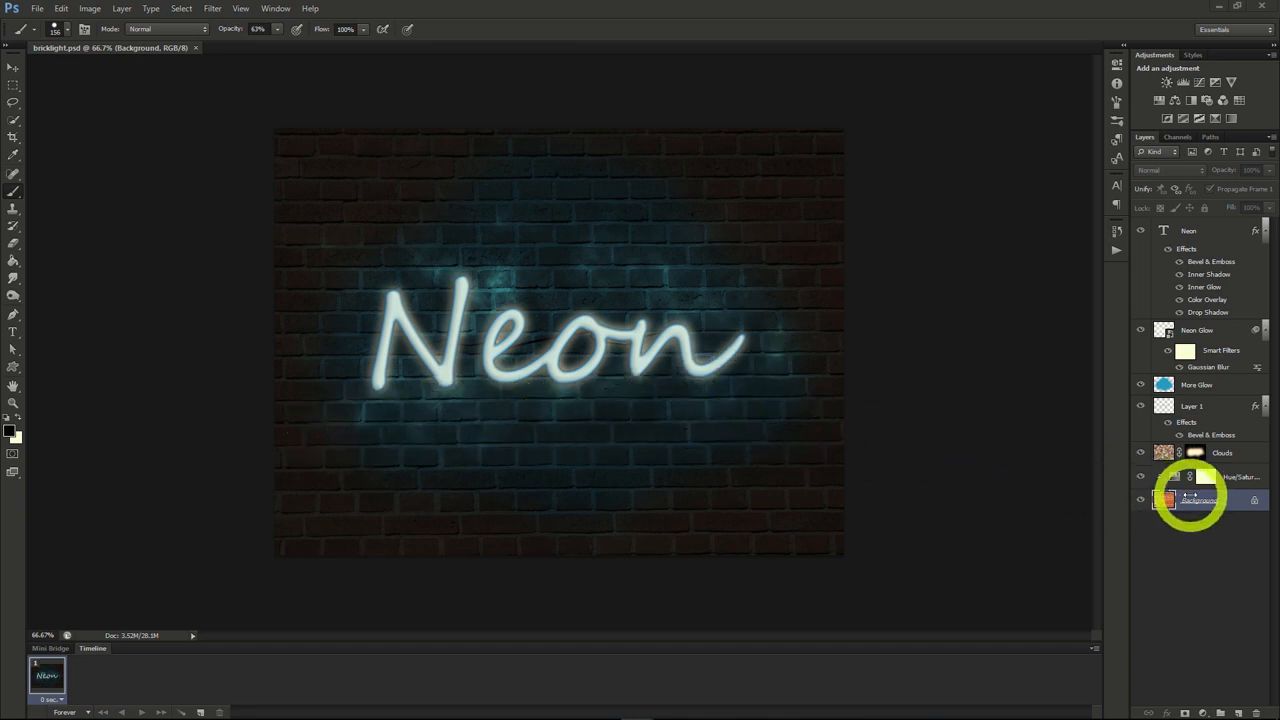
# - Duplicate the Background brick layer into a new document
pyautogui.rightClick(1192, 500)
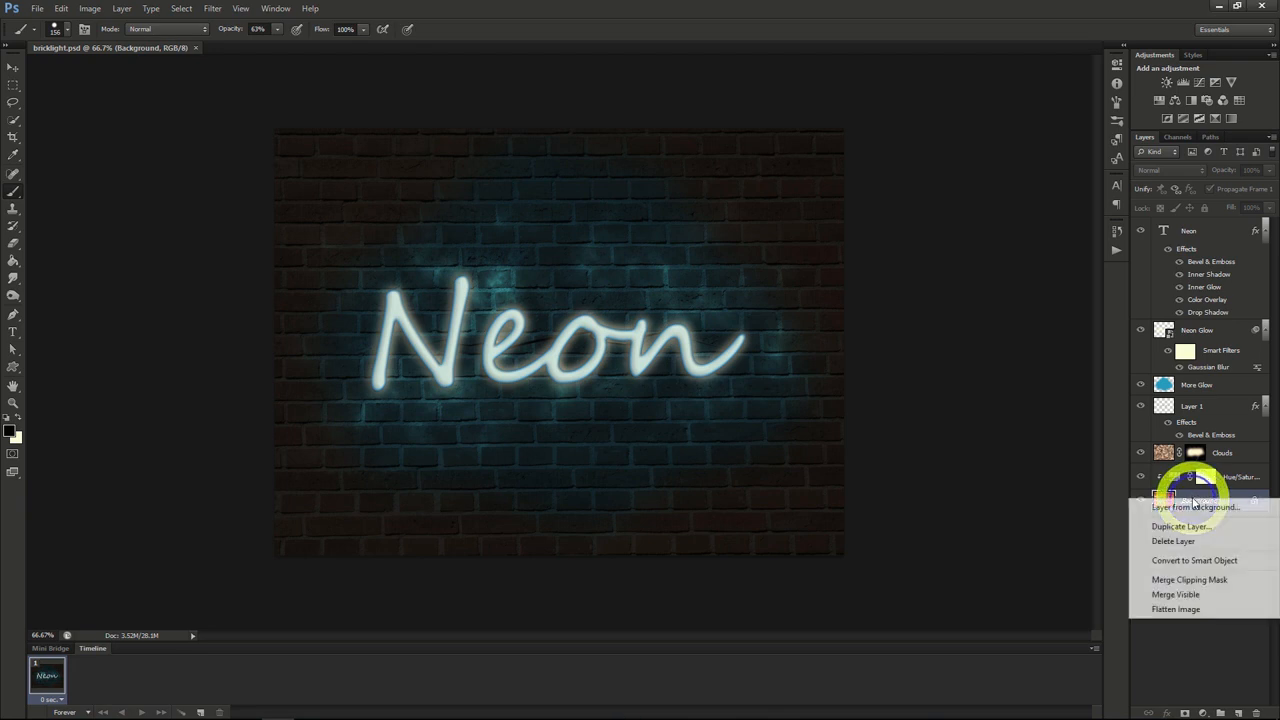
pyautogui.click(1194, 526)
pyautogui.click(651, 270)
pyautogui.click(609, 297)
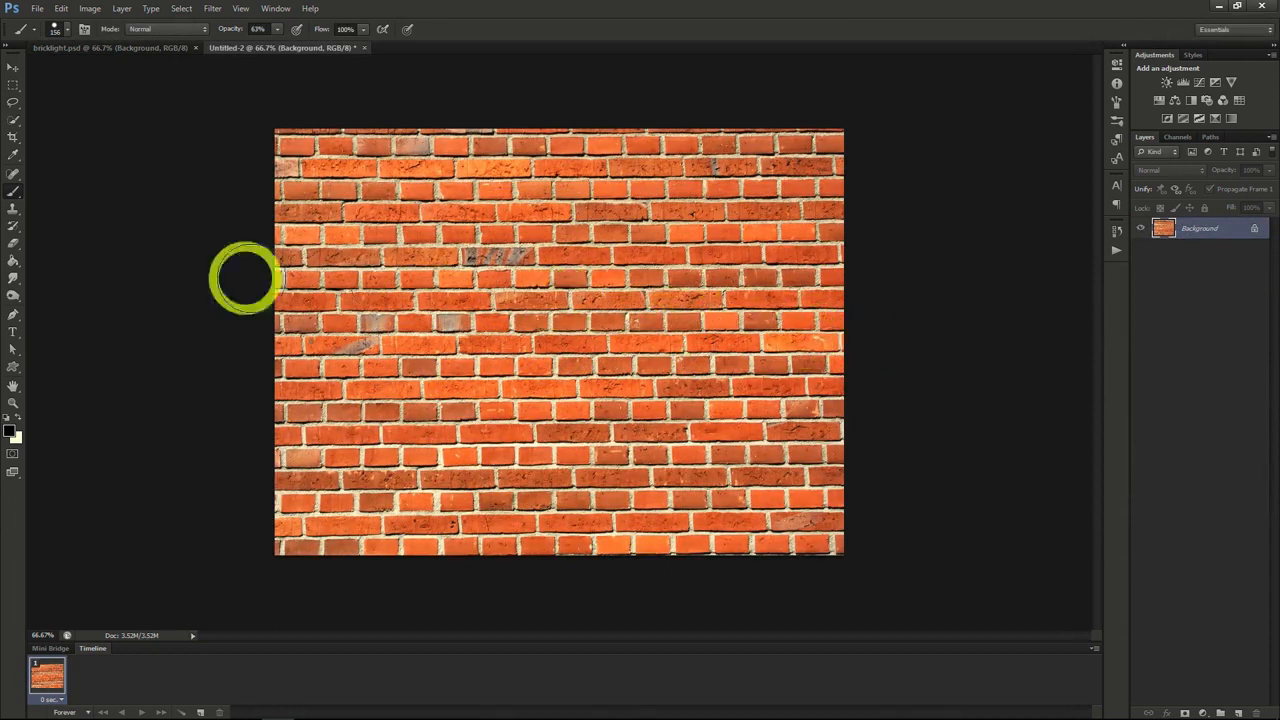
# - Add the text "Neon" in Segoe Script, scale it to 282.12 pt and centre it on the brick wall
pyautogui.click(1117, 188)
pyautogui.press('t')
pyautogui.click(437, 345)
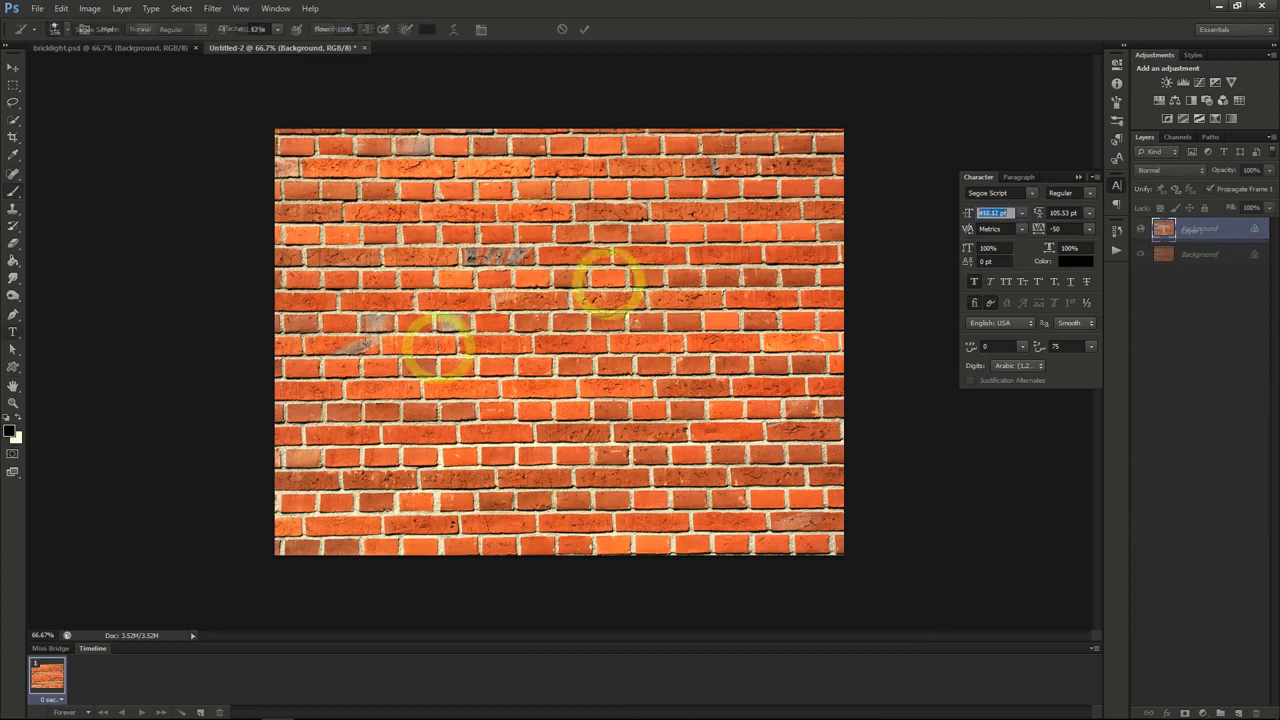
pyautogui.write('Neo')
pyautogui.moveTo(968, 213); pyautogui.dragTo(926, 219)
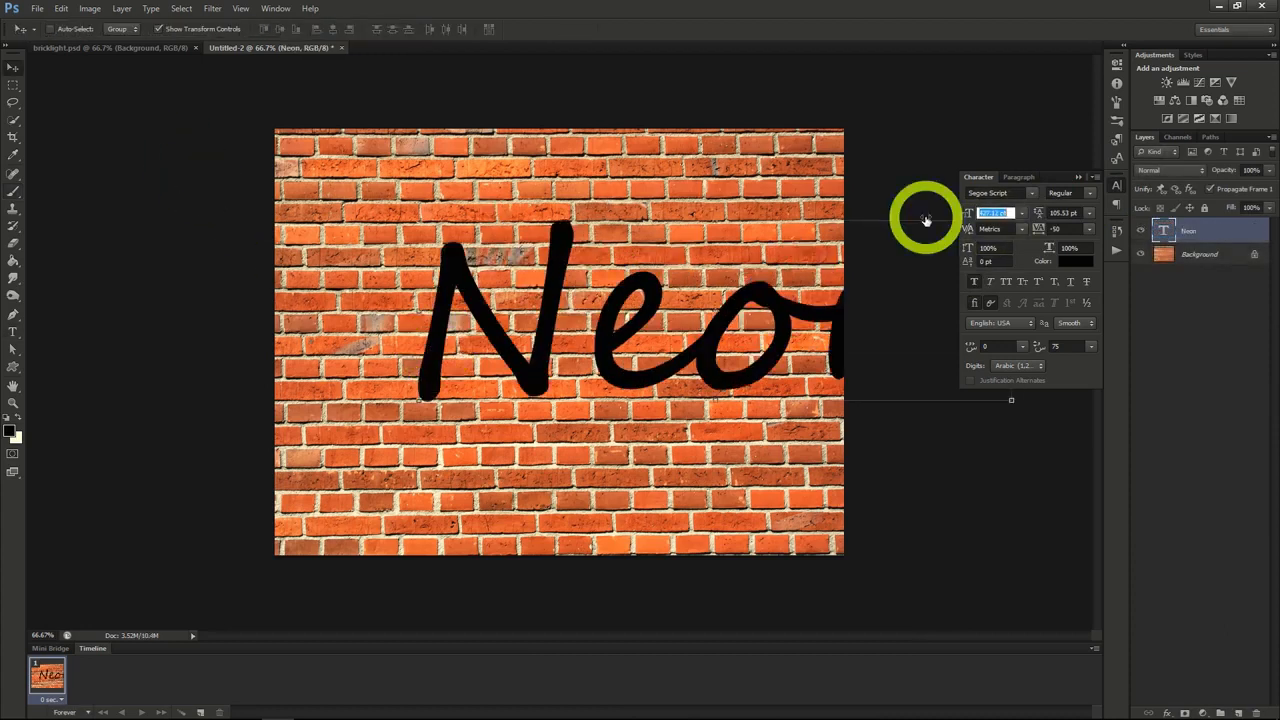
pyautogui.moveTo(729, 334); pyautogui.dragTo(658, 337)
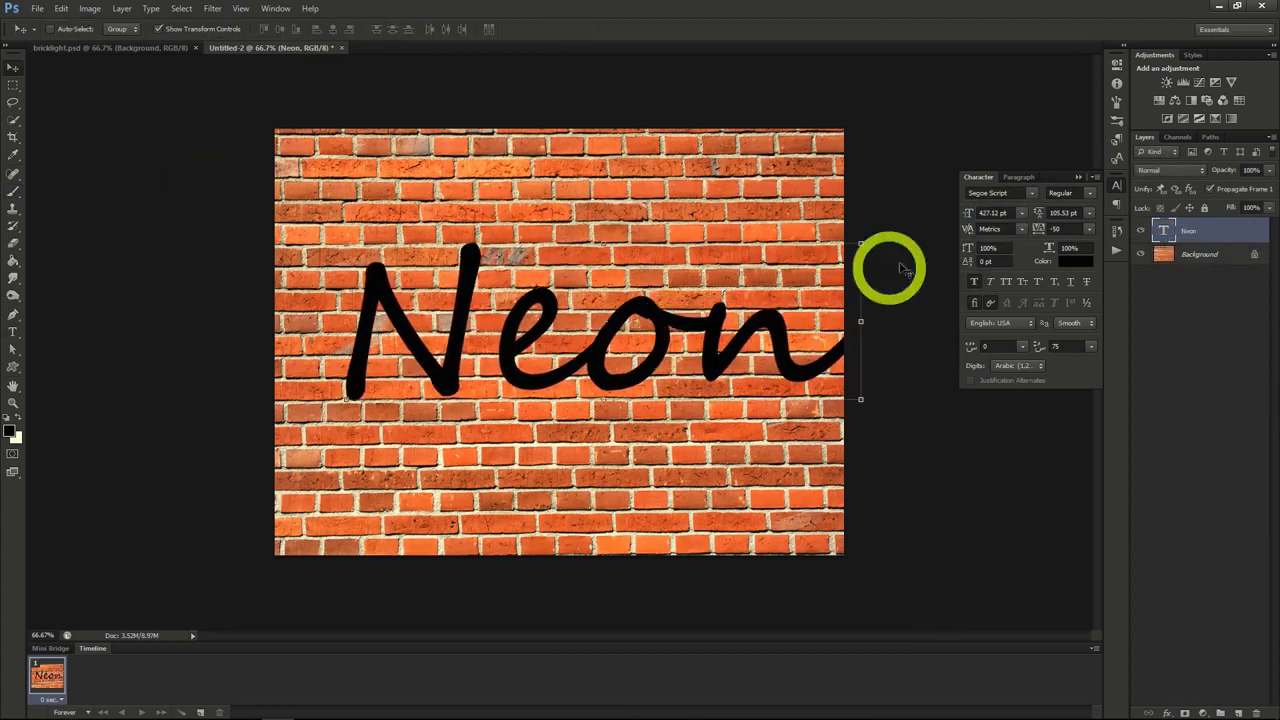
pyautogui.moveTo(968, 213); pyautogui.dragTo(880, 209)
# - Add a Hue/Saturation adjustment layer above the Background with Saturation -70 and Lightness -87
pyautogui.click(1212, 468)
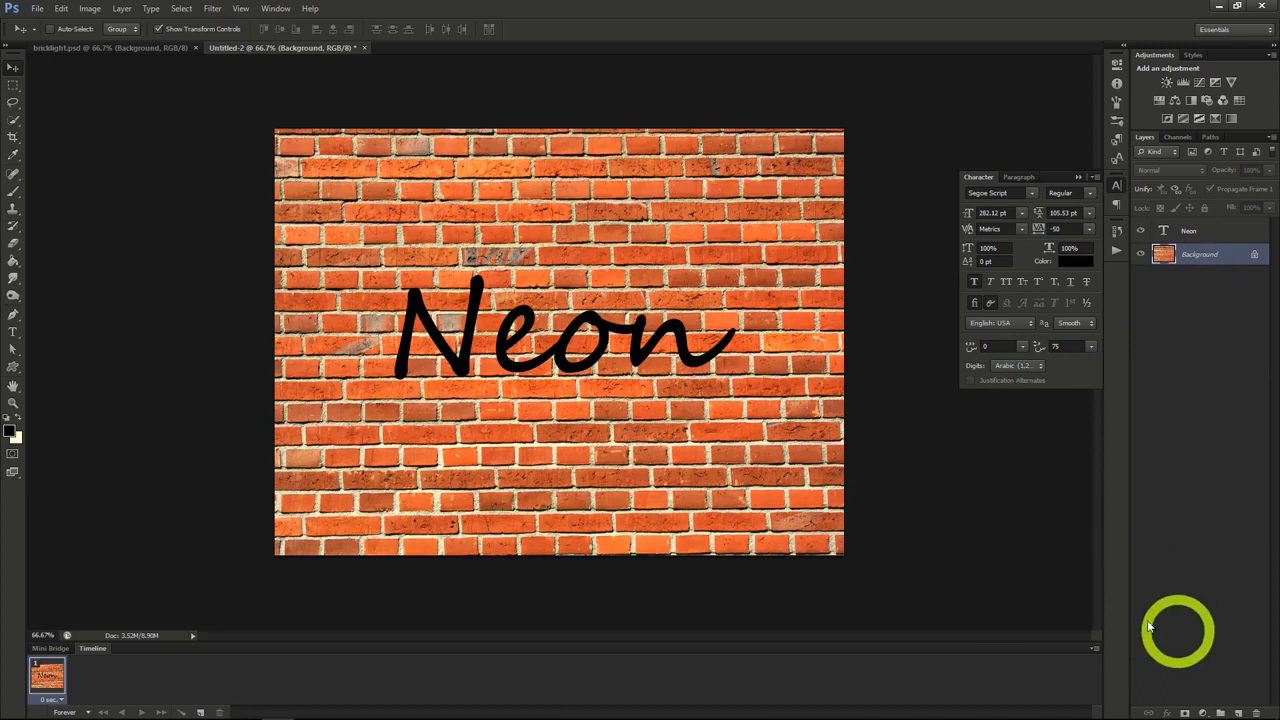
pyautogui.click(121, 8)
pyautogui.moveTo(160, 126)
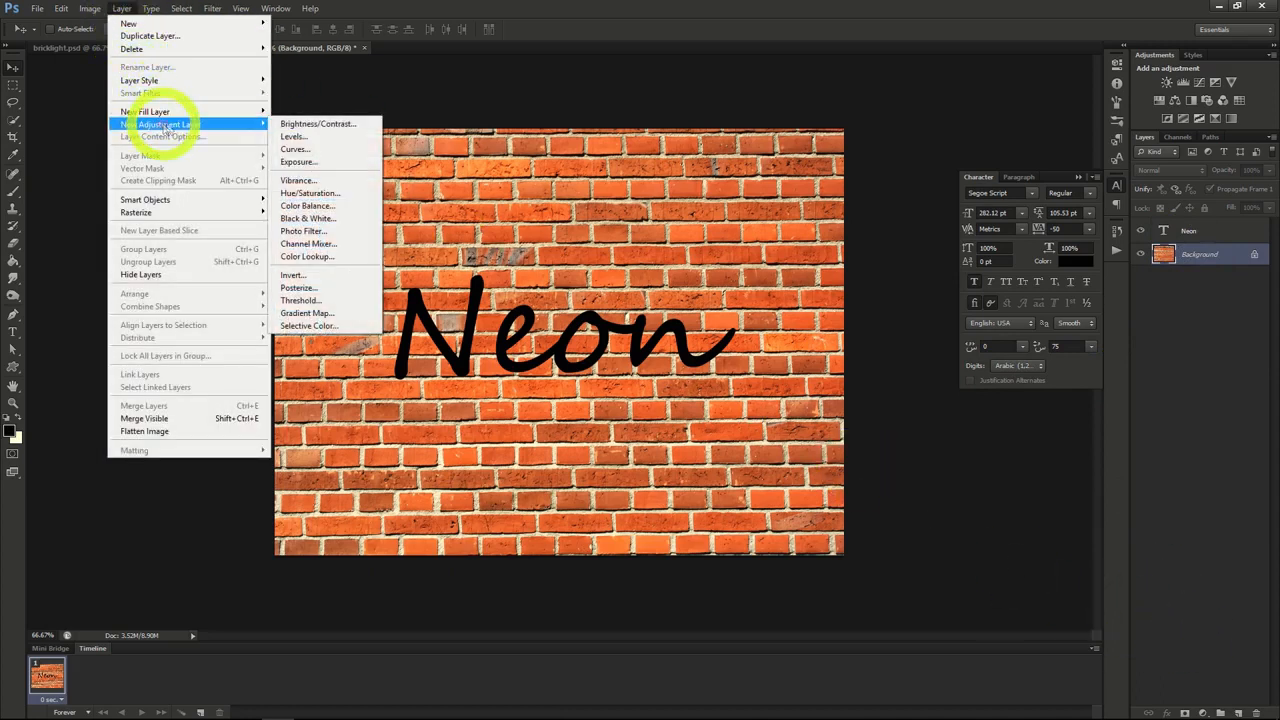
pyautogui.click(305, 193)
pyautogui.click(753, 228)
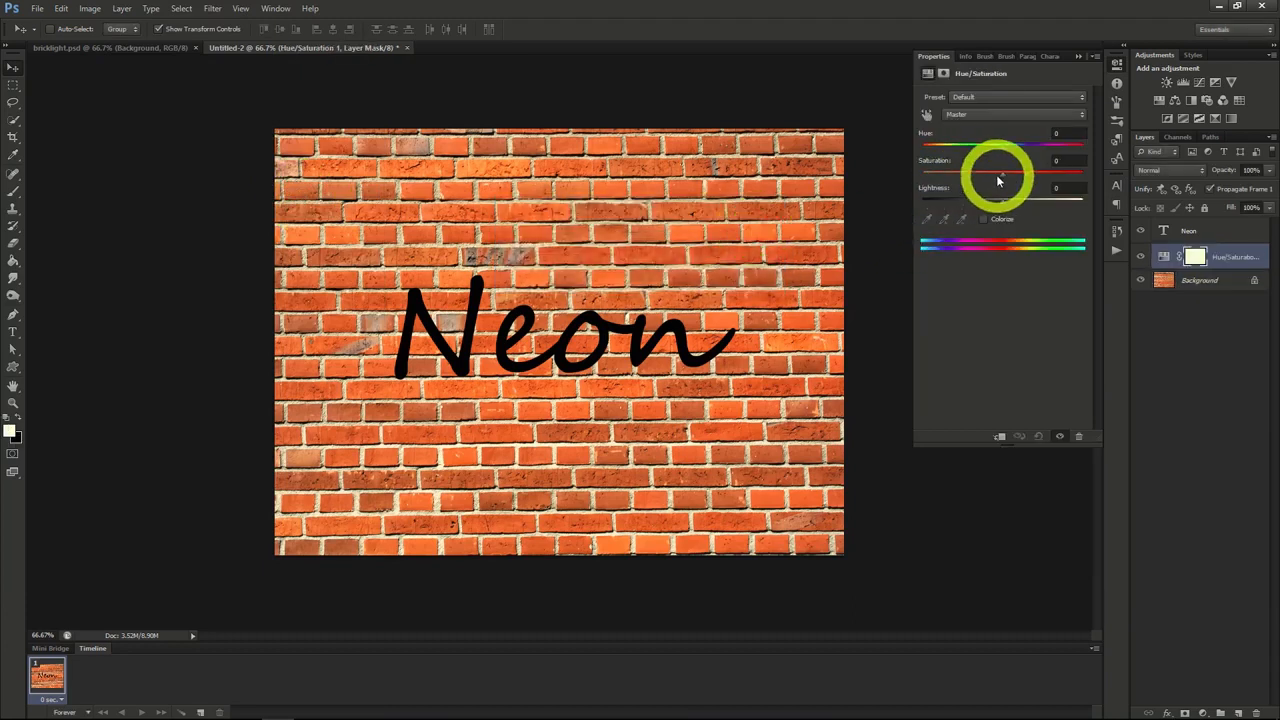
pyautogui.moveTo(1000, 177); pyautogui.dragTo(935, 205)
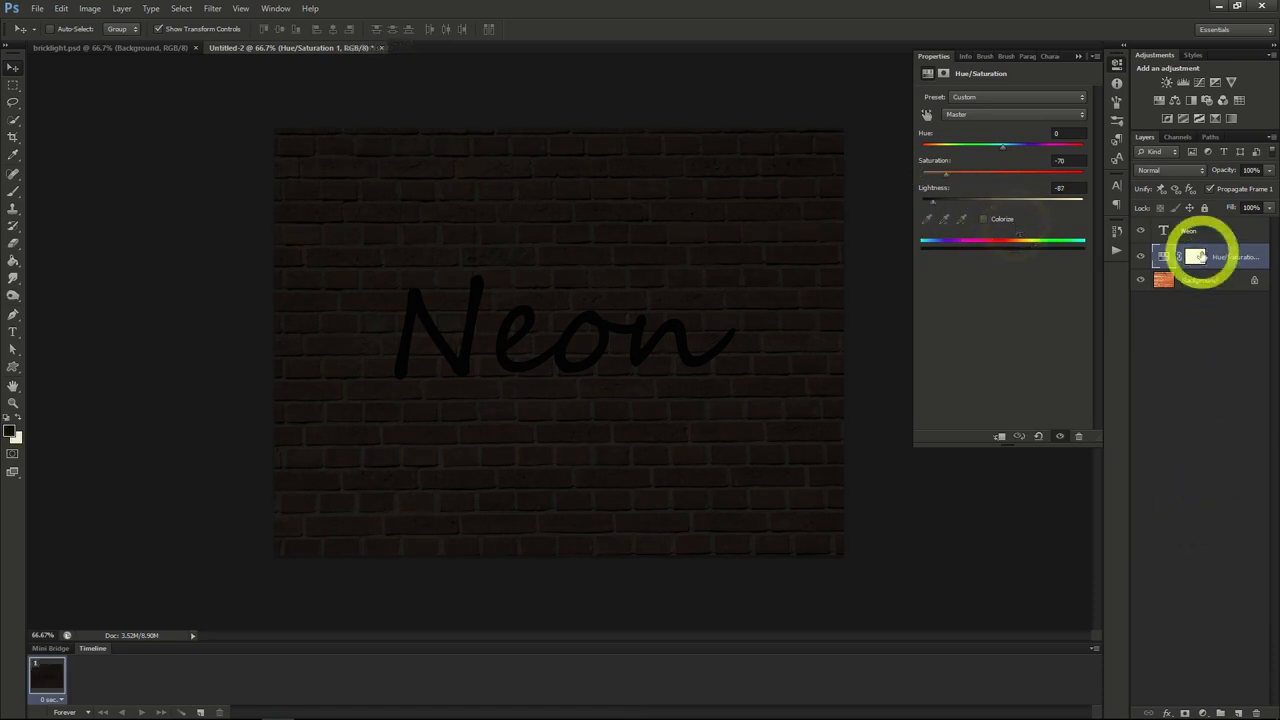
# - Create a new layer above the Hue/Saturation layer and fill it with rendered Clouds
pyautogui.click(1239, 713)
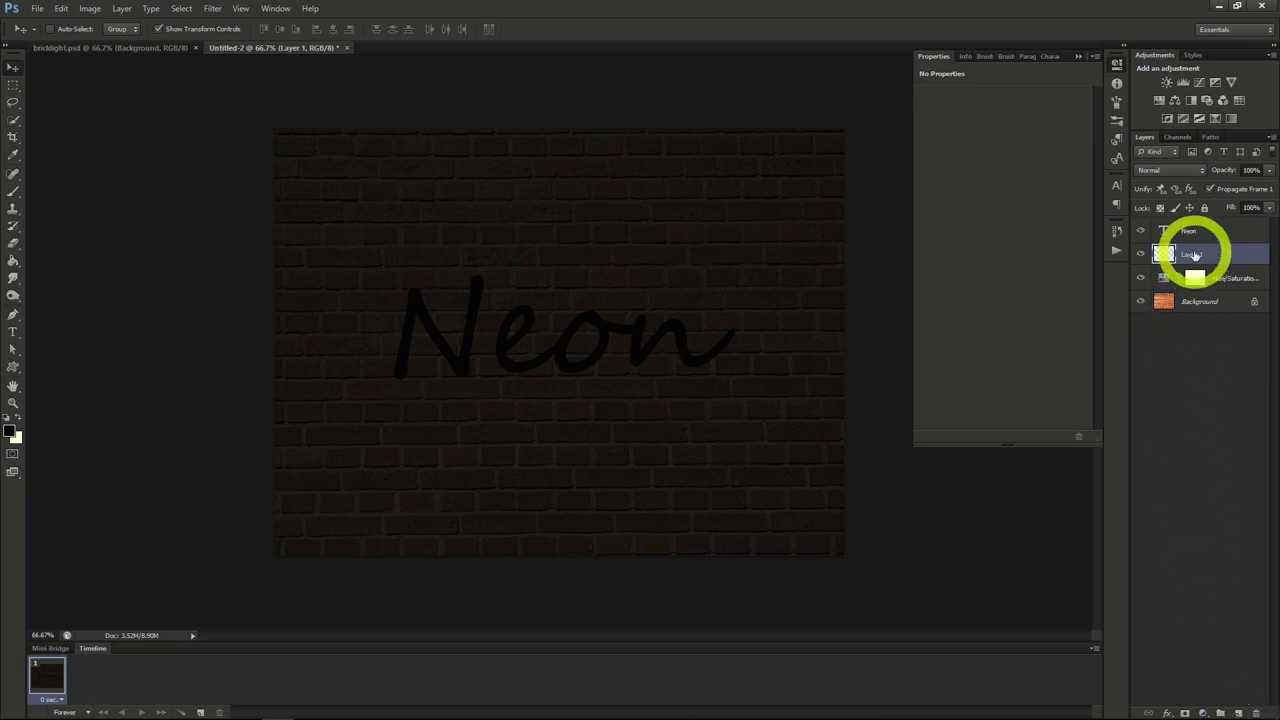
pyautogui.click(212, 8)
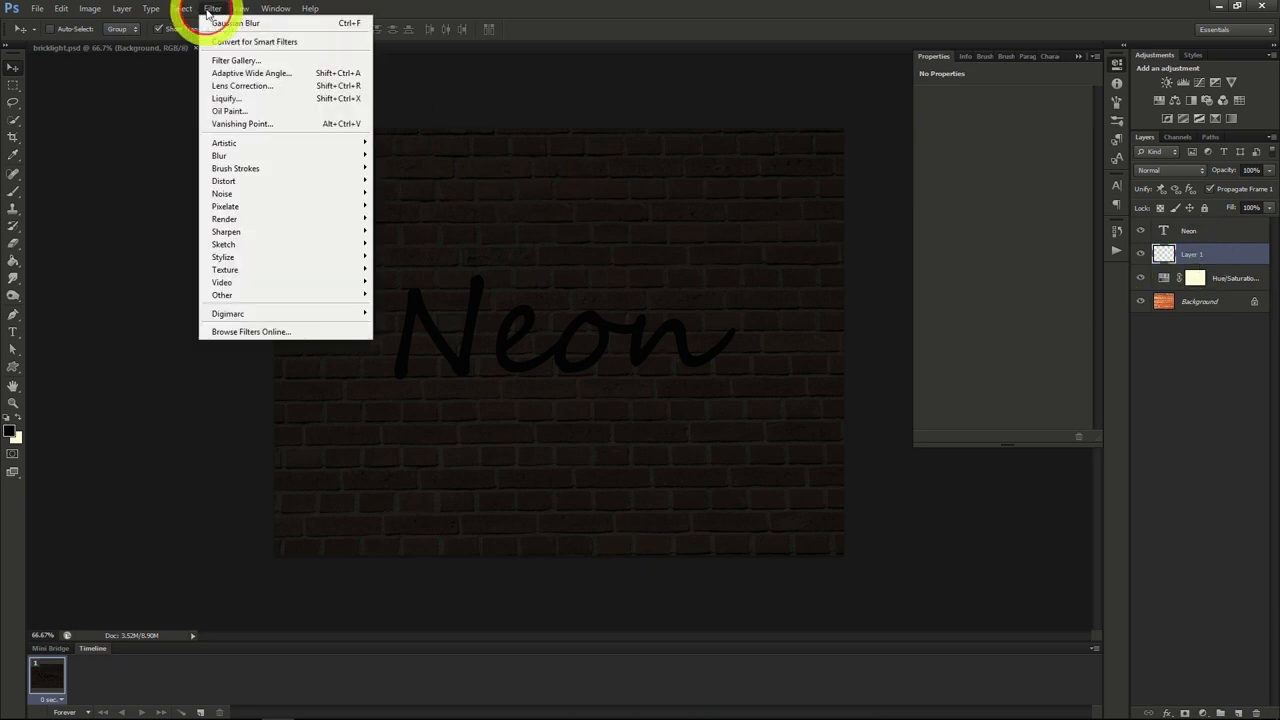
pyautogui.moveTo(240, 218)
pyautogui.click(400, 215)
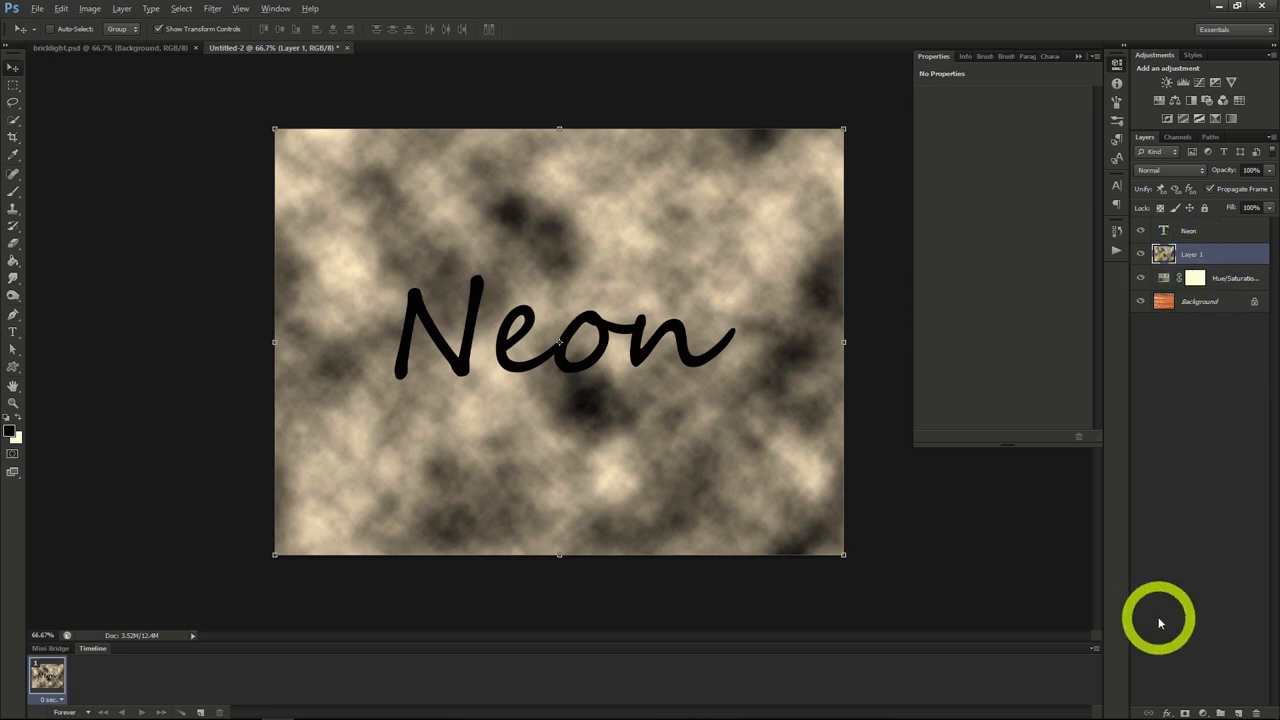
# - Hide the clouds layer with a black layer mask and set its blending mode to Divide
pyautogui.keyDown('alt'); pyautogui.click(1185, 712); pyautogui.keyUp('alt')
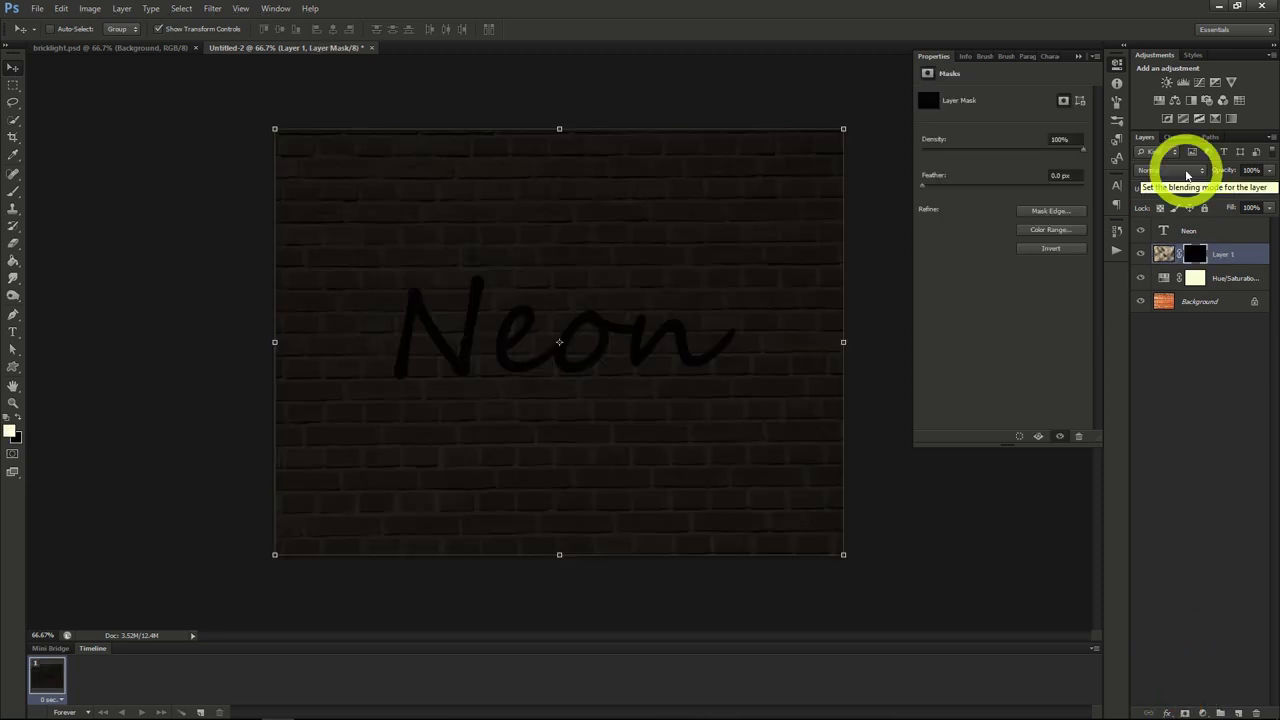
pyautogui.click(1187, 175)
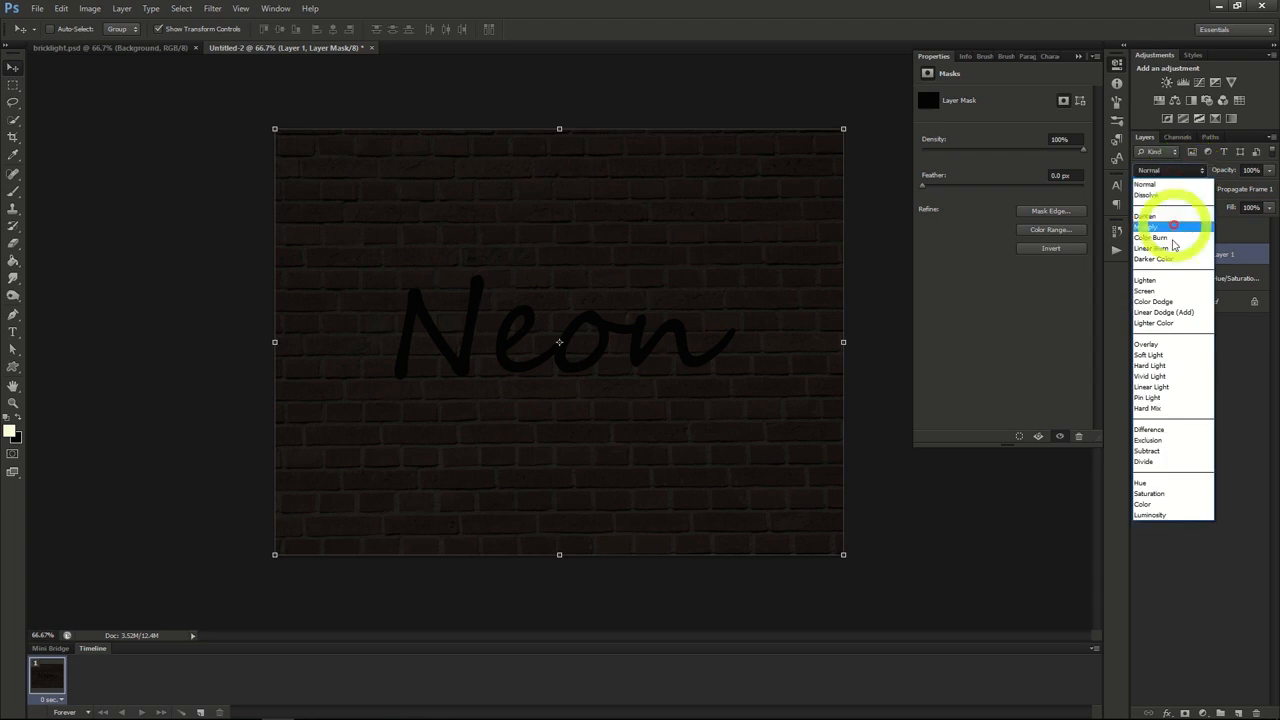
pyautogui.click(1145, 461)
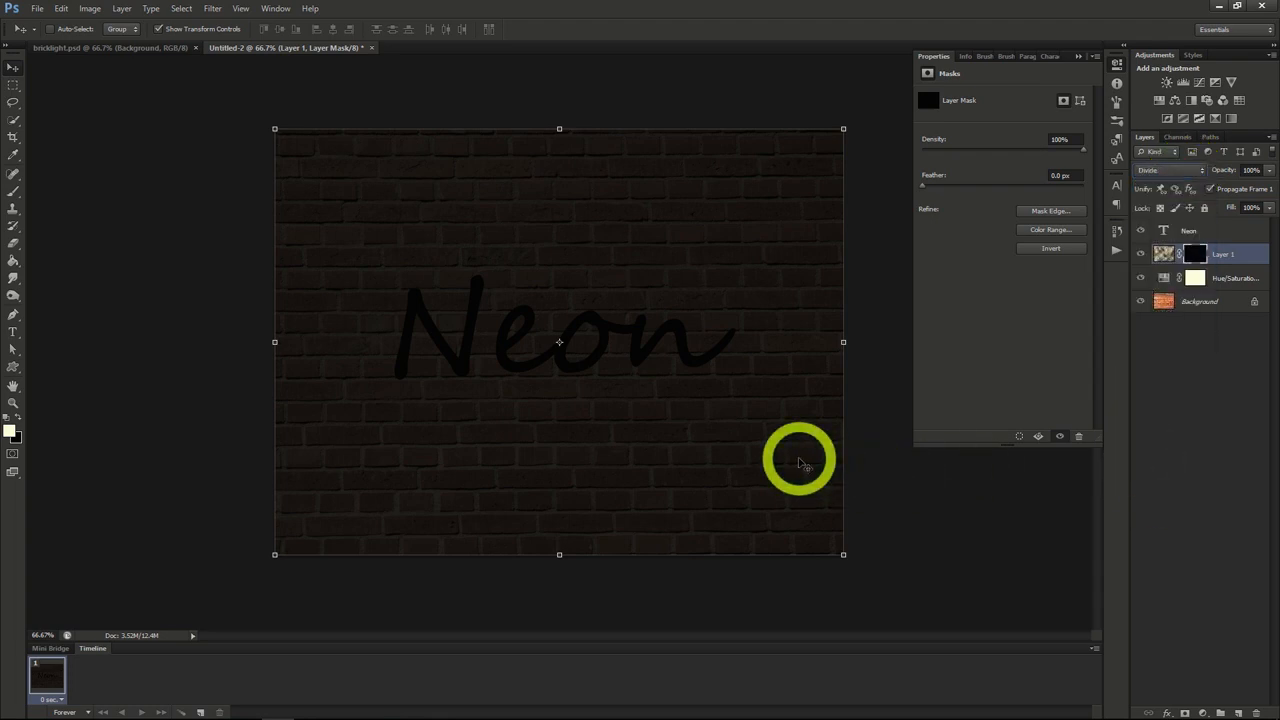
# - Paint the clouds layer's mask around the Neon text with a soft brush at 50% opacity to reveal lit bricks
pyautogui.click(13, 193)
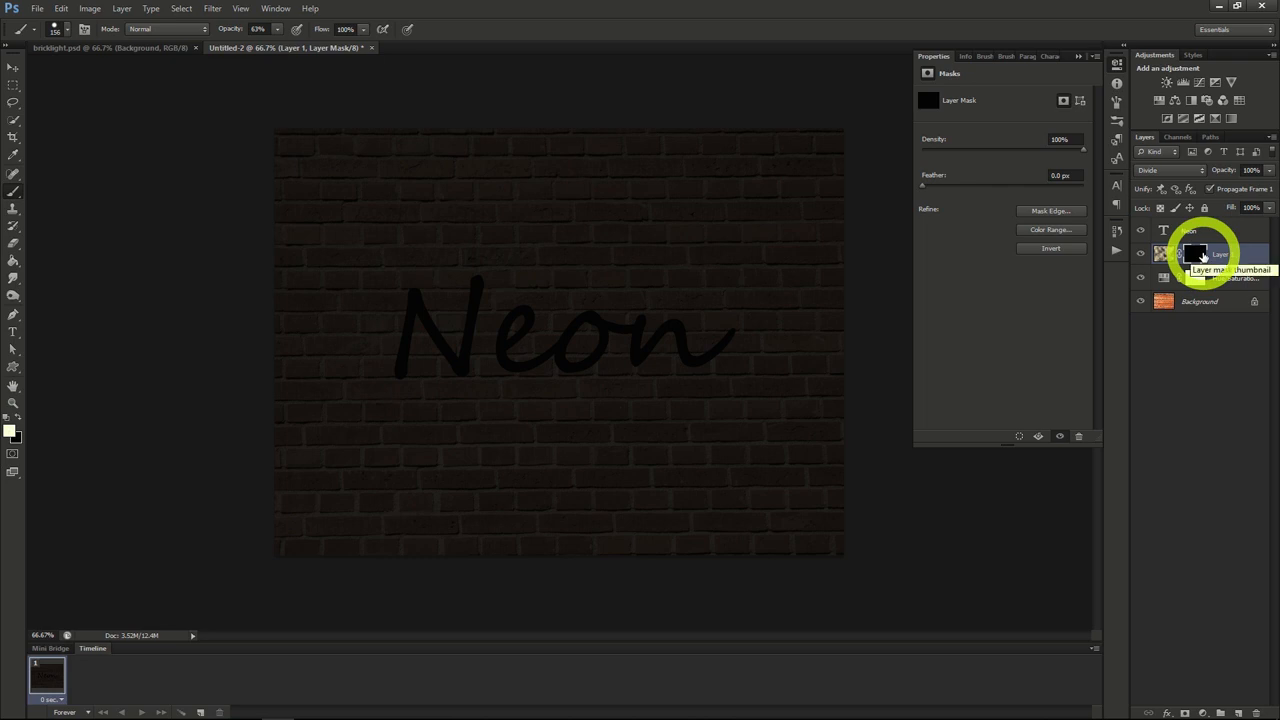
pyautogui.moveTo(268, 44); pyautogui.dragTo(268, 48)
pyautogui.click(64, 29)
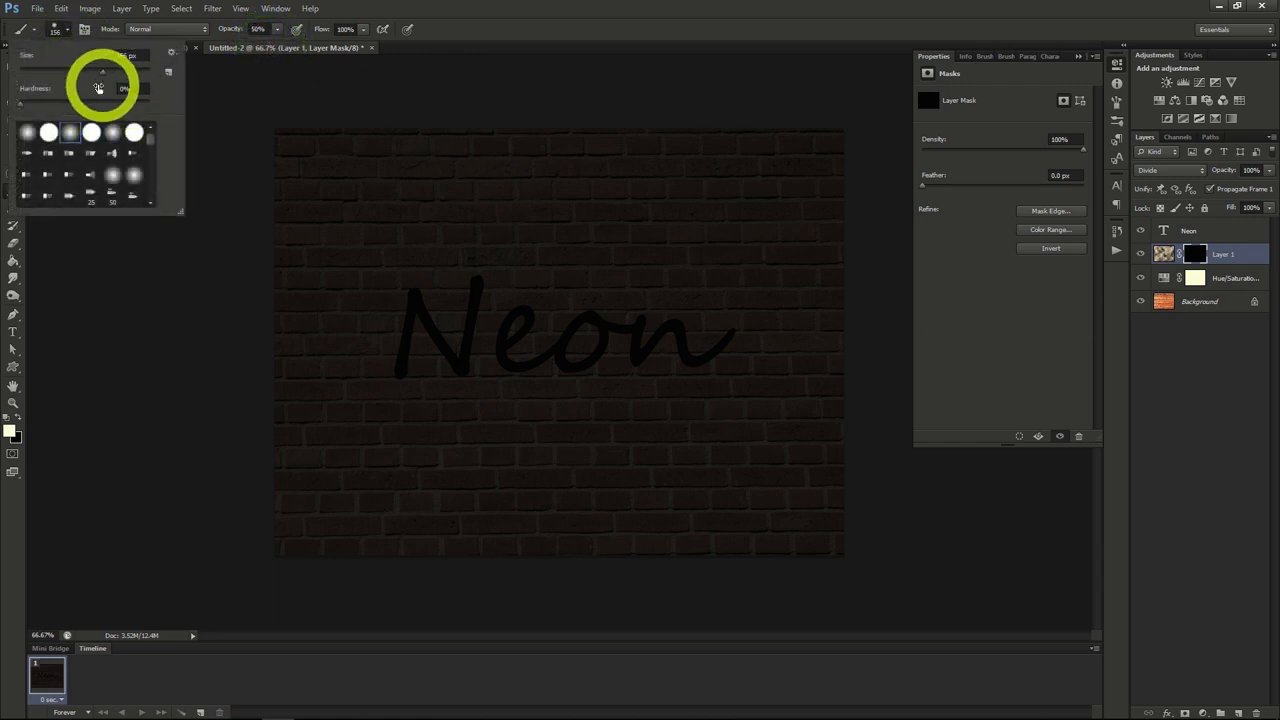
pyautogui.click(67, 35)
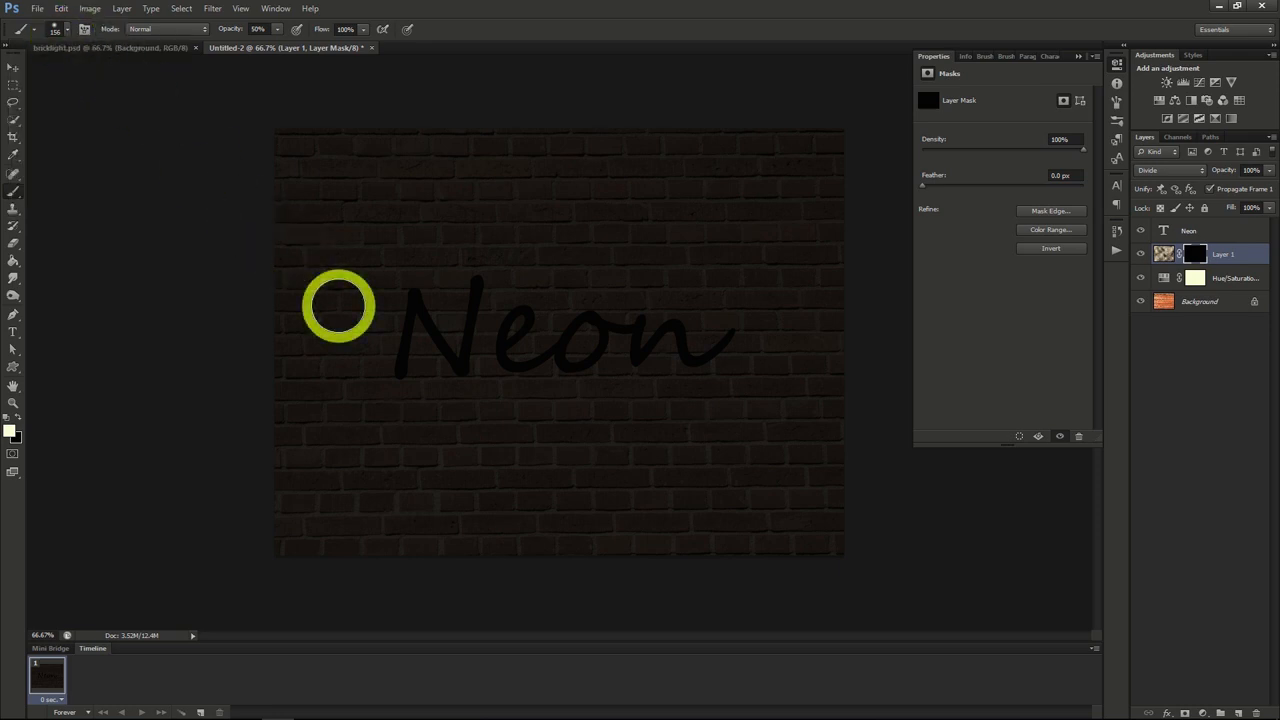
pyautogui.moveTo(338, 306)
pyautogui.mouseDown()
pyautogui.moveTo(420, 286)
pyautogui.moveTo(366, 363)
pyautogui.moveTo(429, 368)
pyautogui.moveTo(560, 334)
pyautogui.moveTo(503, 337)
pyautogui.moveTo(761, 352)
pyautogui.moveTo(634, 291)
pyautogui.moveTo(634, 331)
pyautogui.moveTo(509, 380)
pyautogui.moveTo(663, 266)
pyautogui.mouseUp()
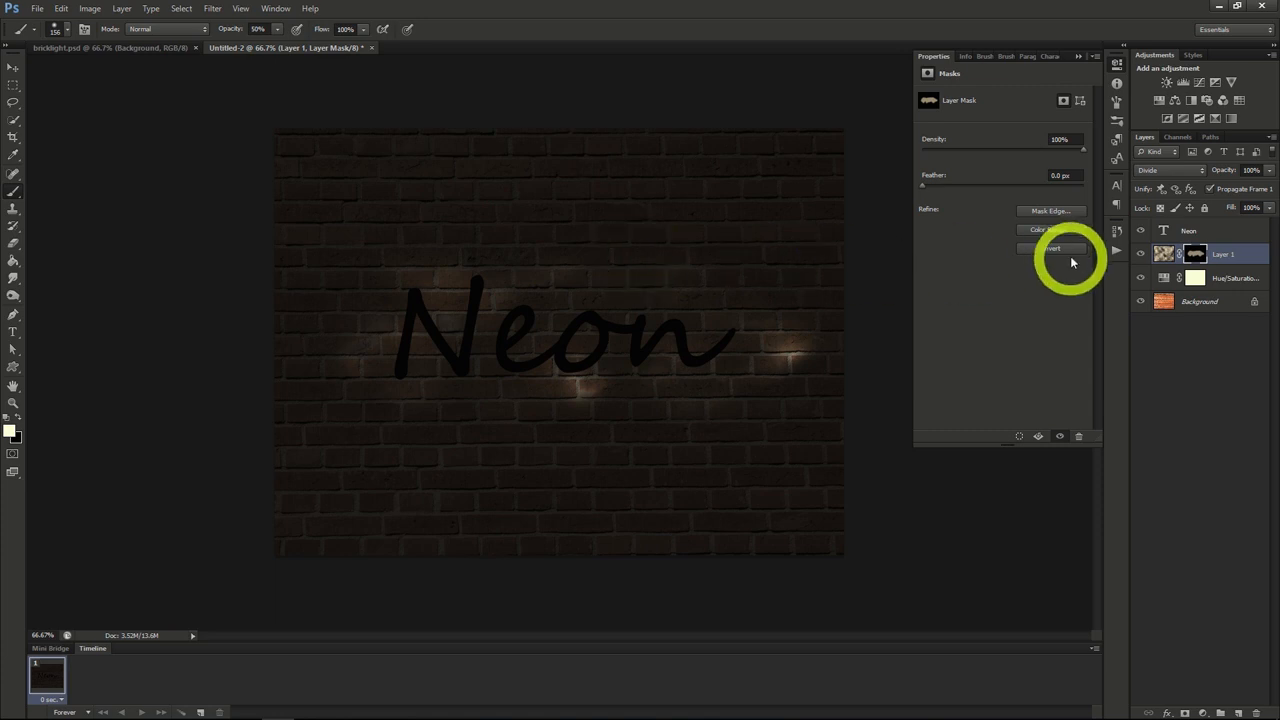
# - Recolour the Neon text blue and add Bevel & Emboss with Depth 185%, Size 3 px and maximum Soften
pyautogui.click(1181, 229)
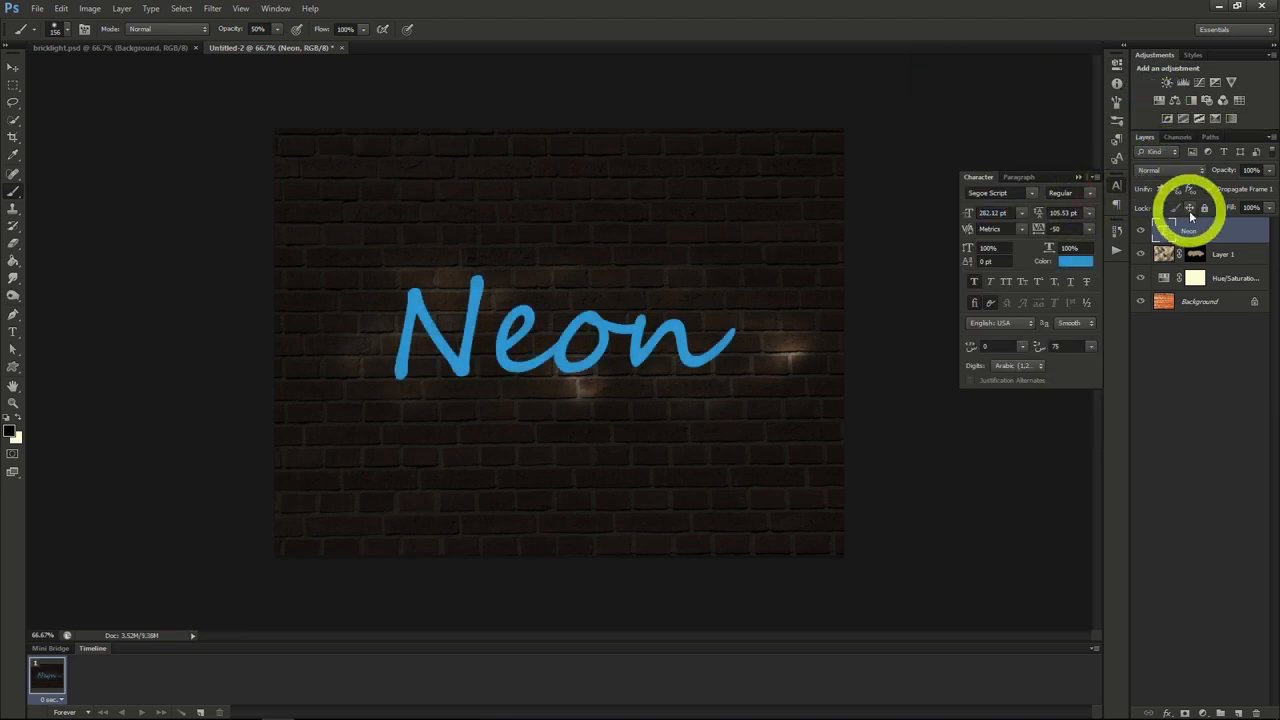
pyautogui.rightClick(1188, 226)
pyautogui.click(1146, 241)
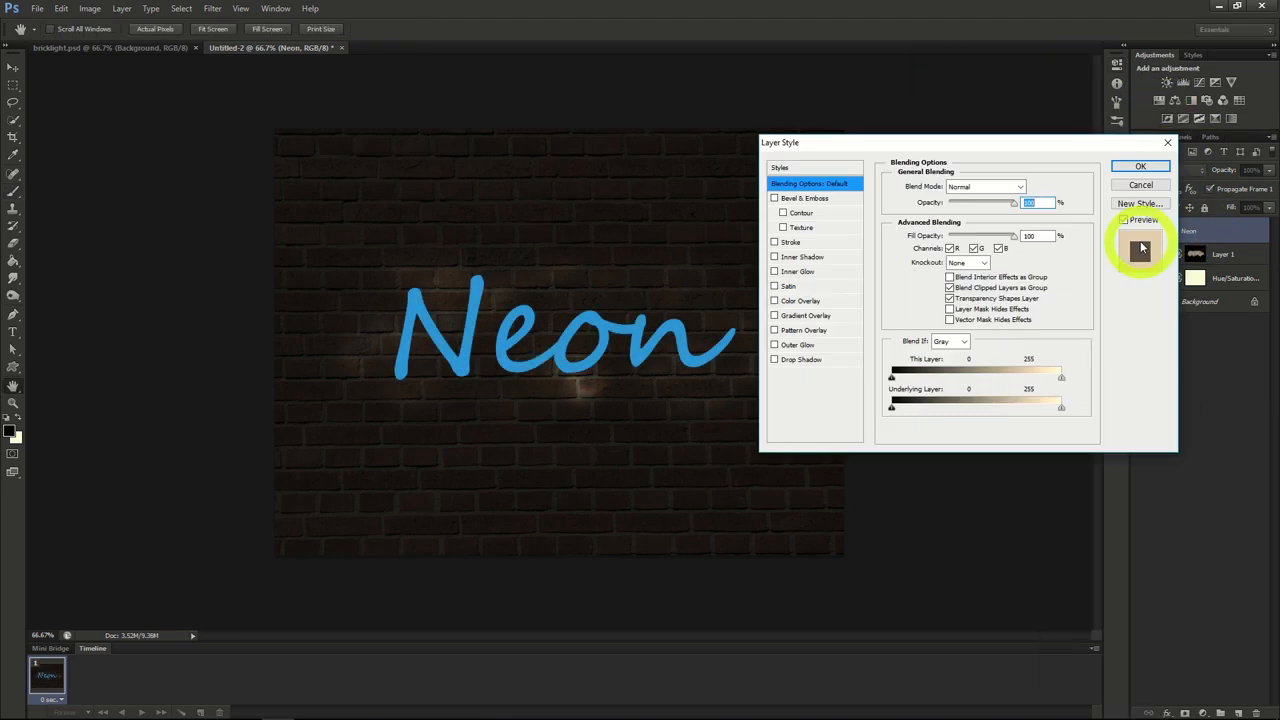
pyautogui.click(808, 199)
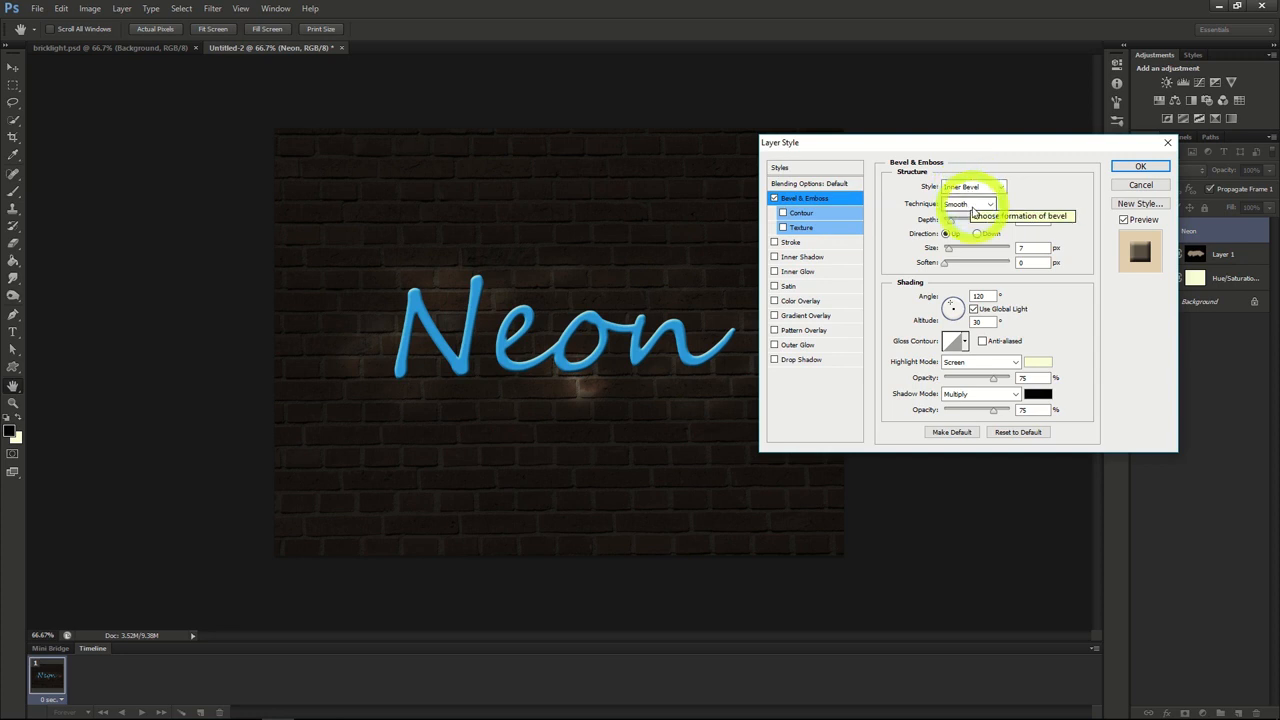
pyautogui.moveTo(953, 225); pyautogui.dragTo(955, 224)
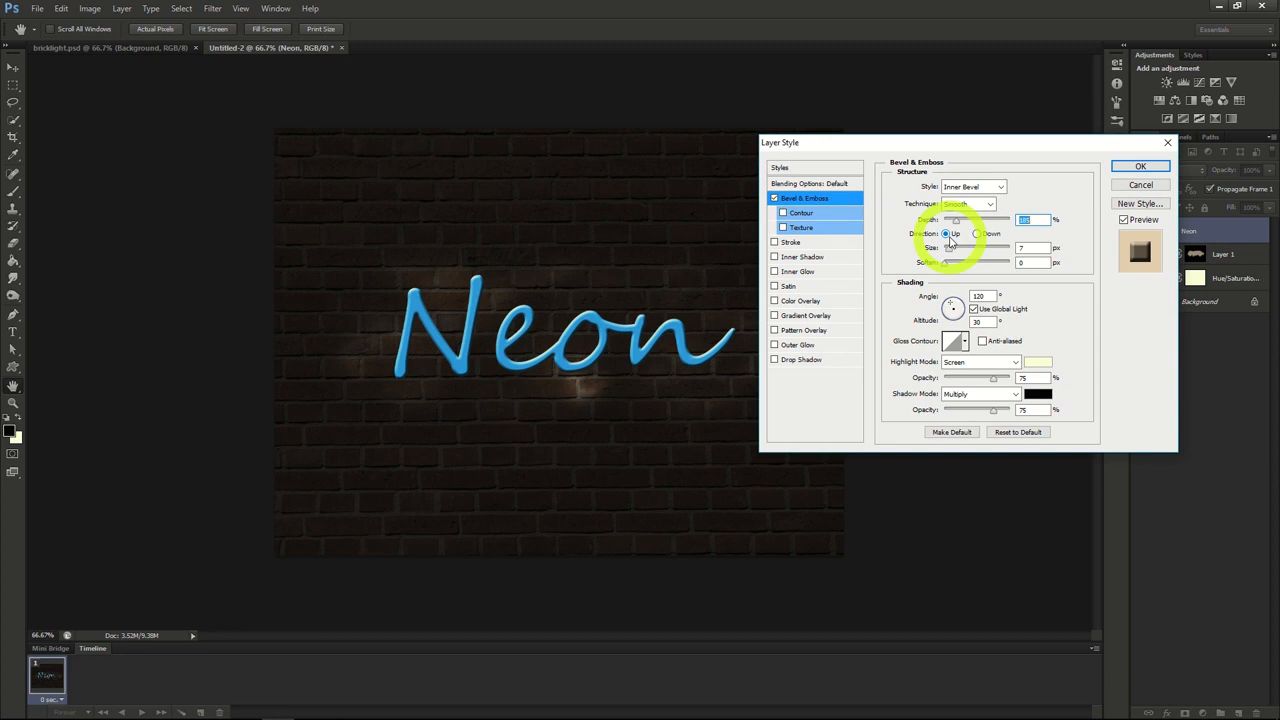
pyautogui.moveTo(948, 251); pyautogui.dragTo(1022, 258)
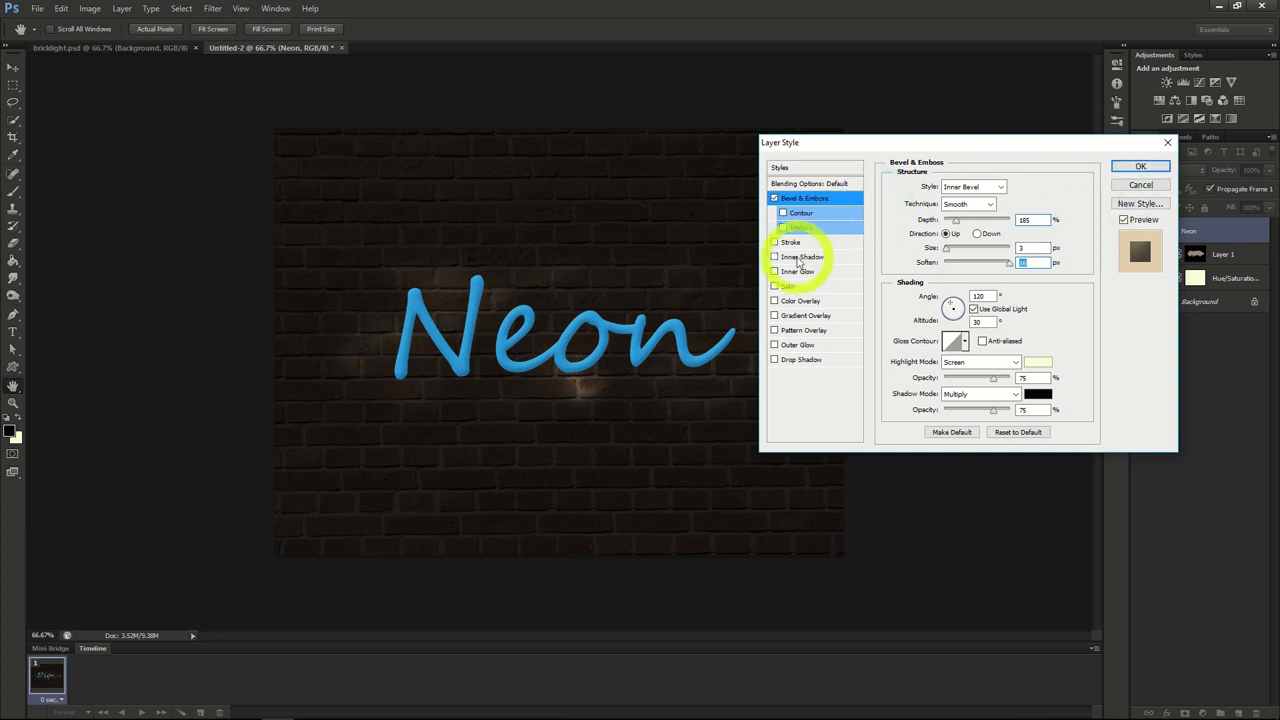
# - Add an Inner Shadow to the Neon text with 40% opacity and 5 px distance, and adjust its size
pyautogui.click(801, 257)
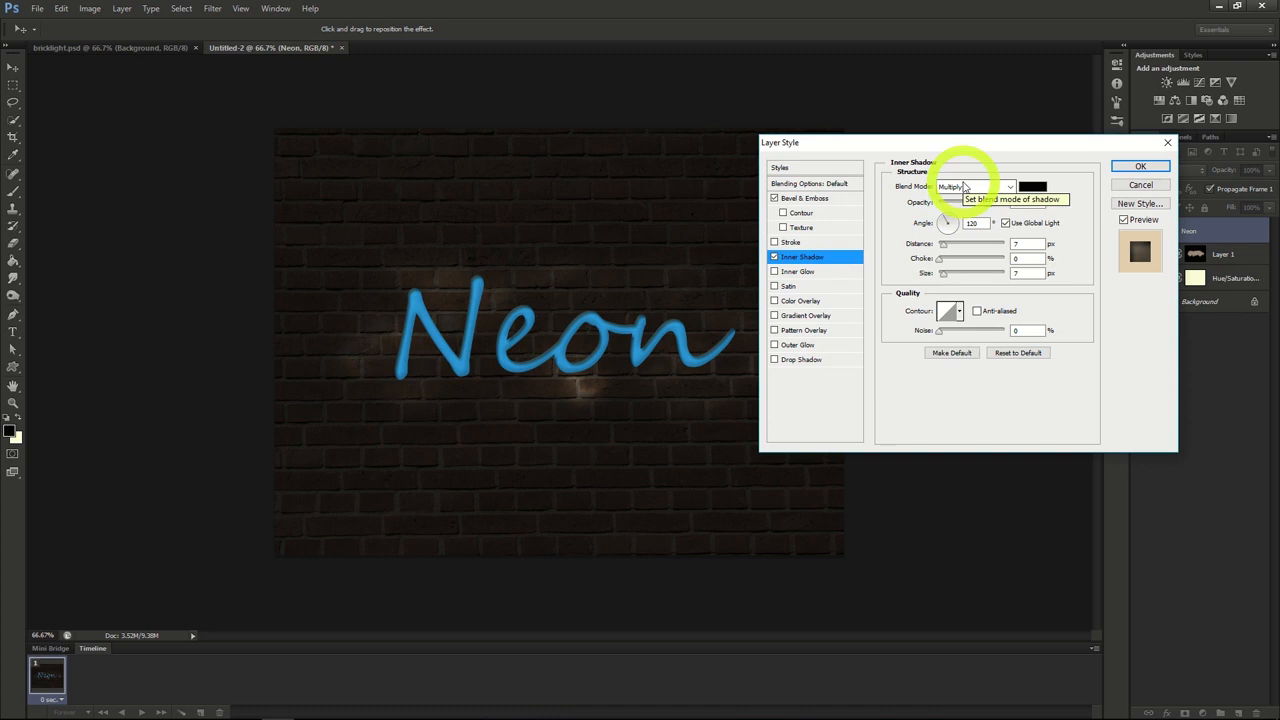
pyautogui.moveTo(987, 205); pyautogui.dragTo(967, 206)
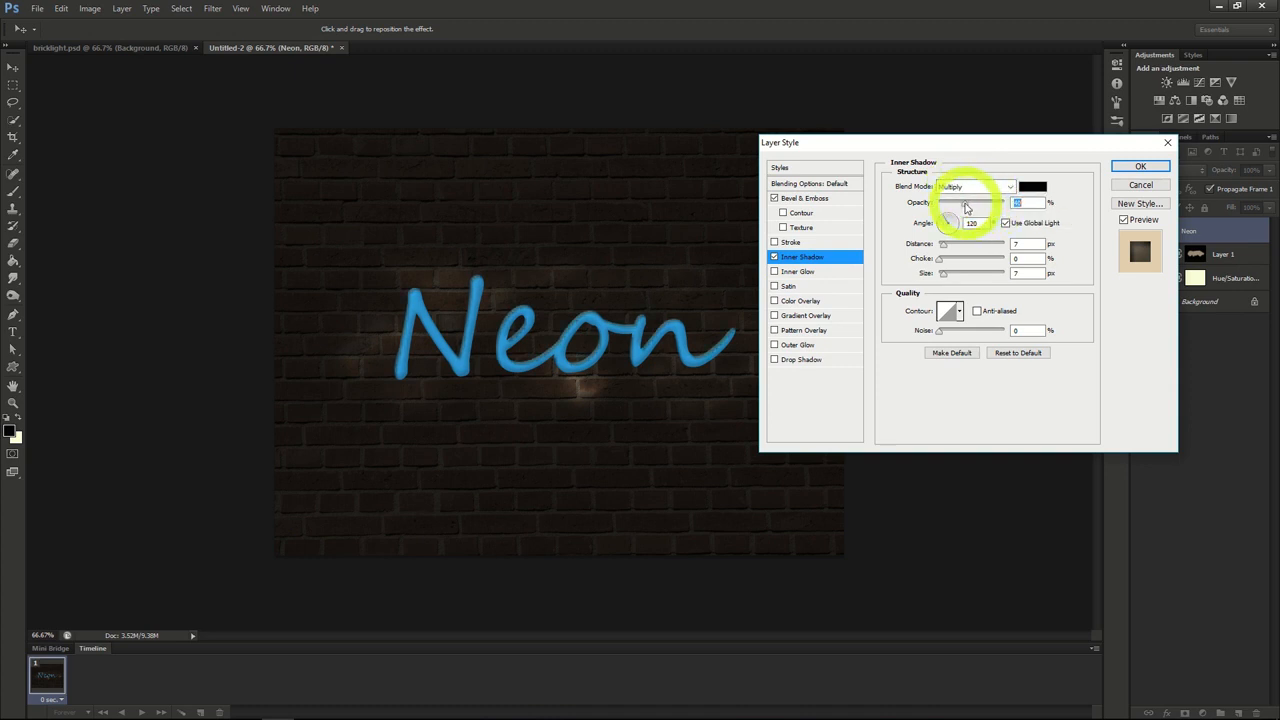
pyautogui.click(941, 244)
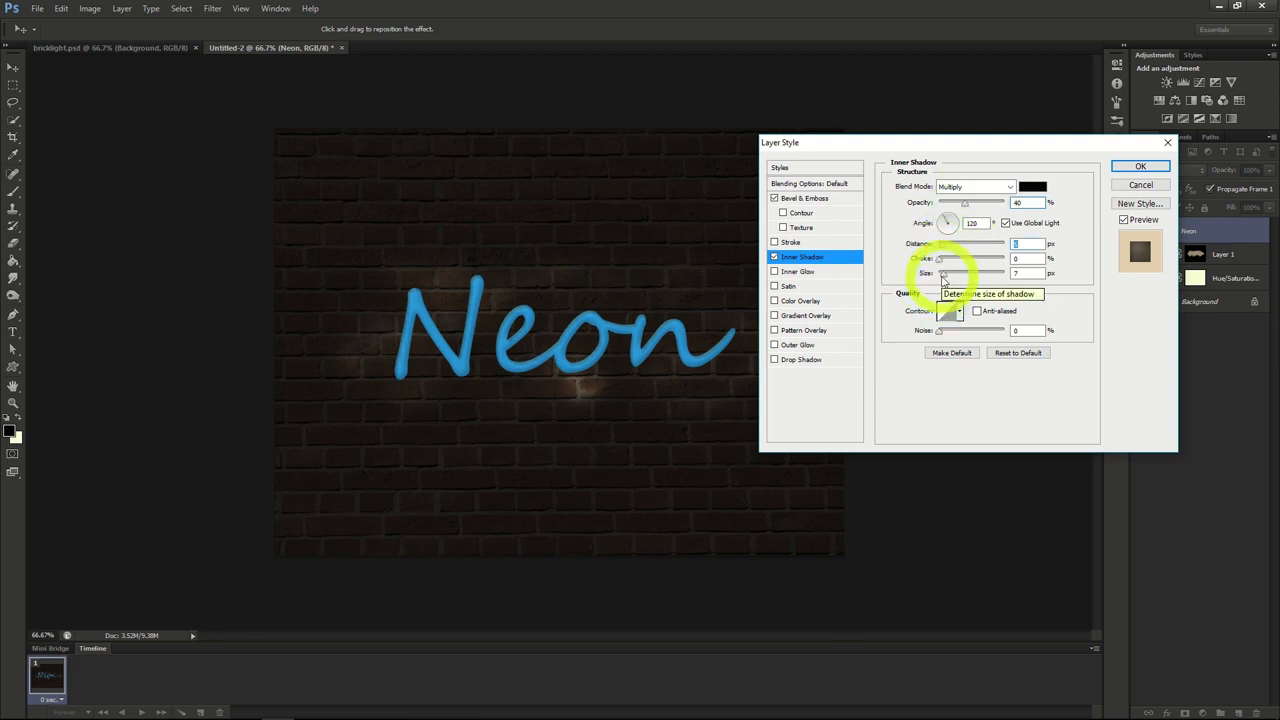
pyautogui.click(943, 276)
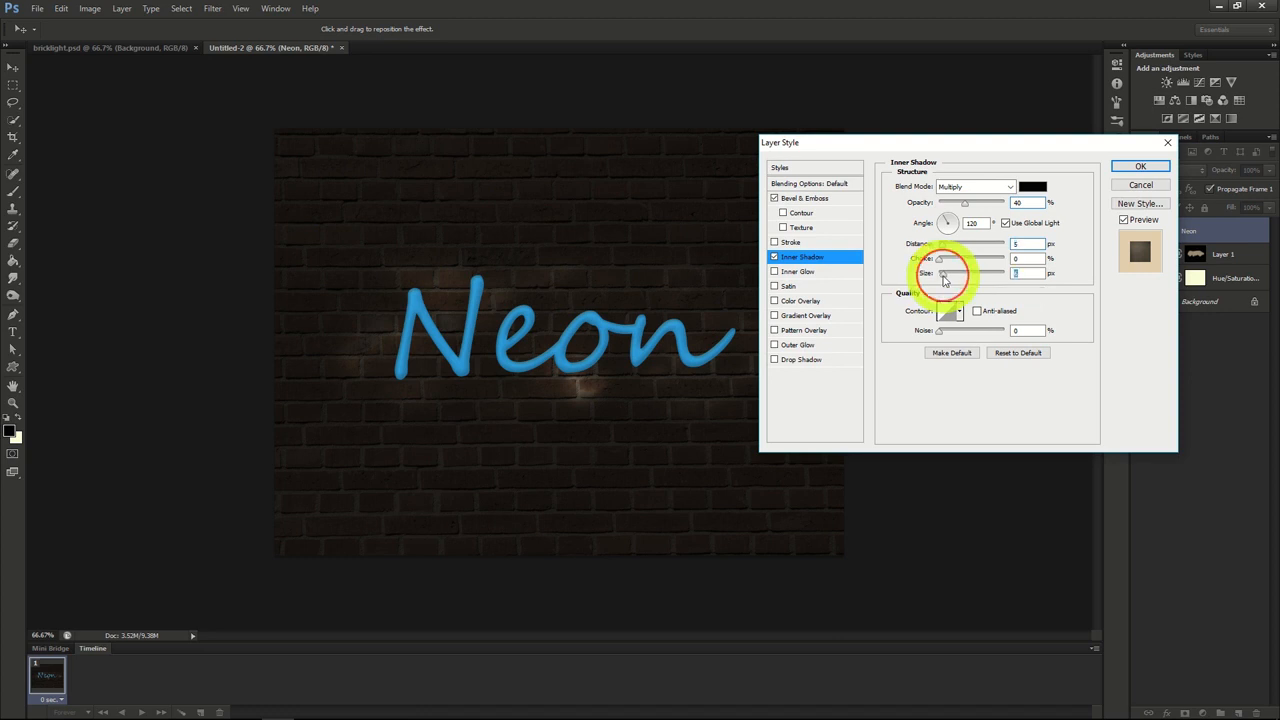
# - Add an Inner Glow with Center as its source, adjust its size, and apply the layer style to the text
pyautogui.click(800, 272)
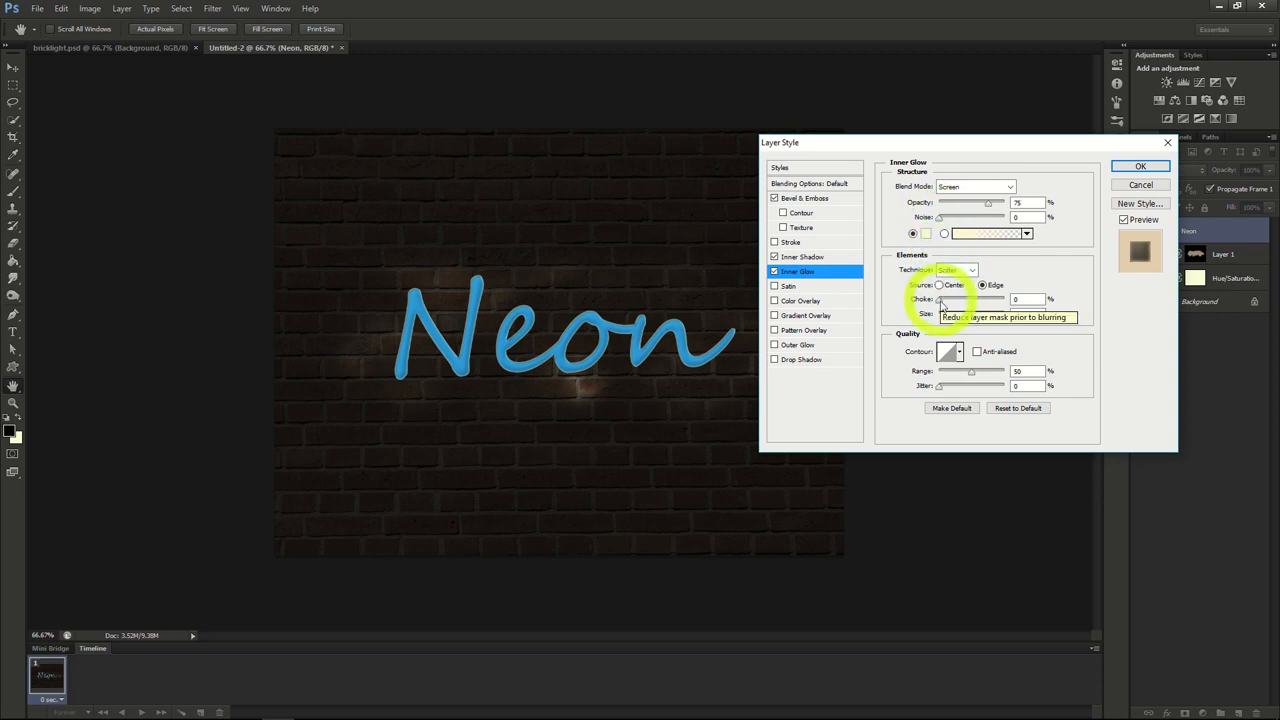
pyautogui.moveTo(943, 317); pyautogui.dragTo(946, 318)
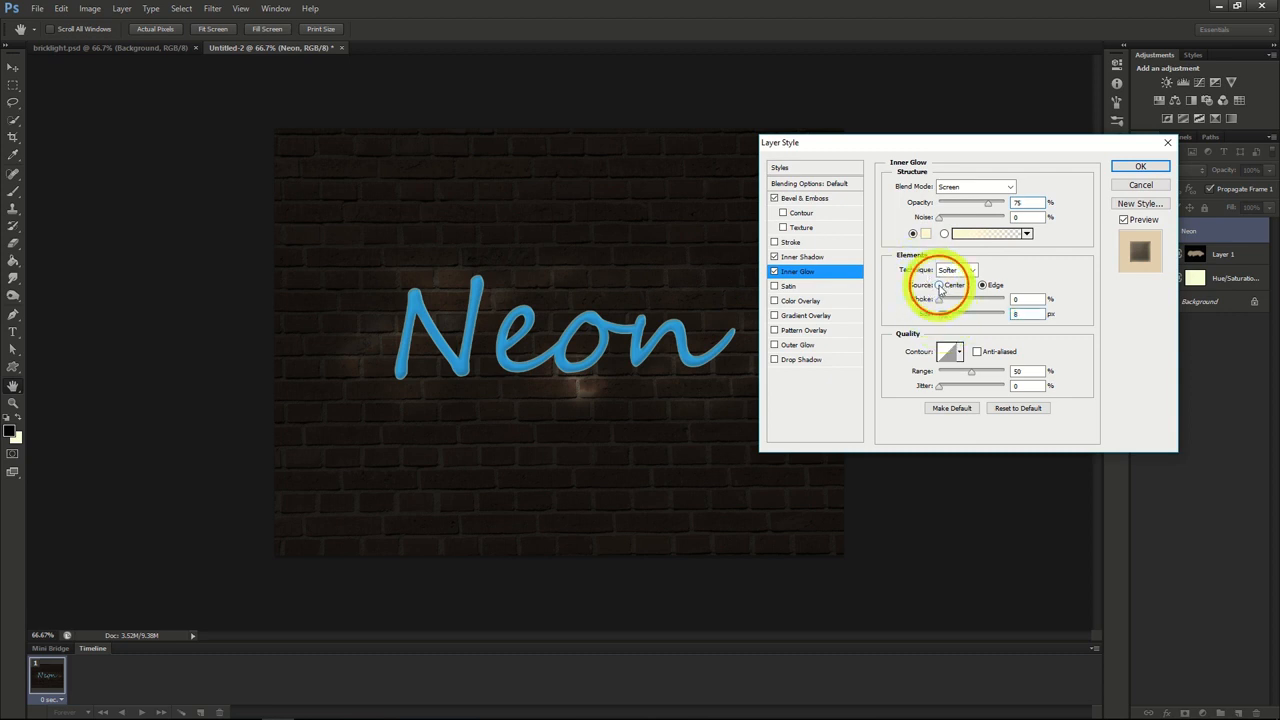
pyautogui.click(940, 286)
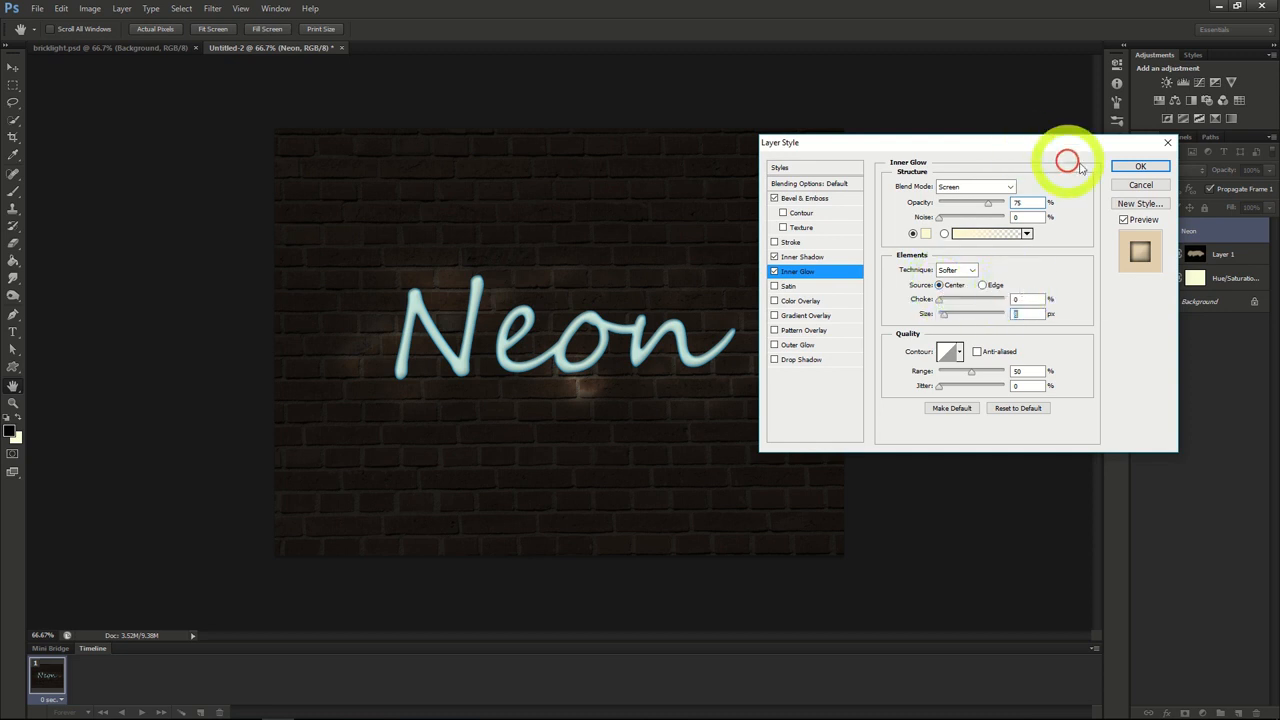
pyautogui.click(1140, 167)
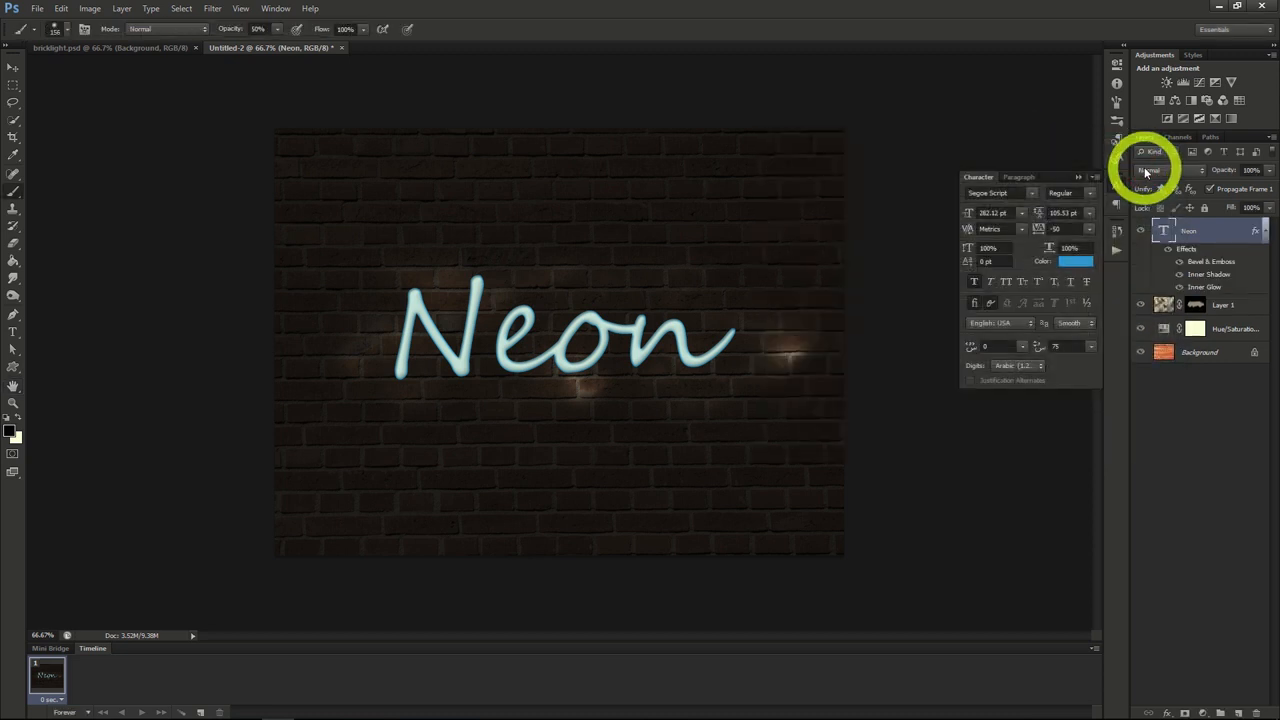
# - Duplicate the Neon text layer within the document and place the copy directly below the original
pyautogui.rightClick(1191, 237)
pyautogui.click(1123, 252)
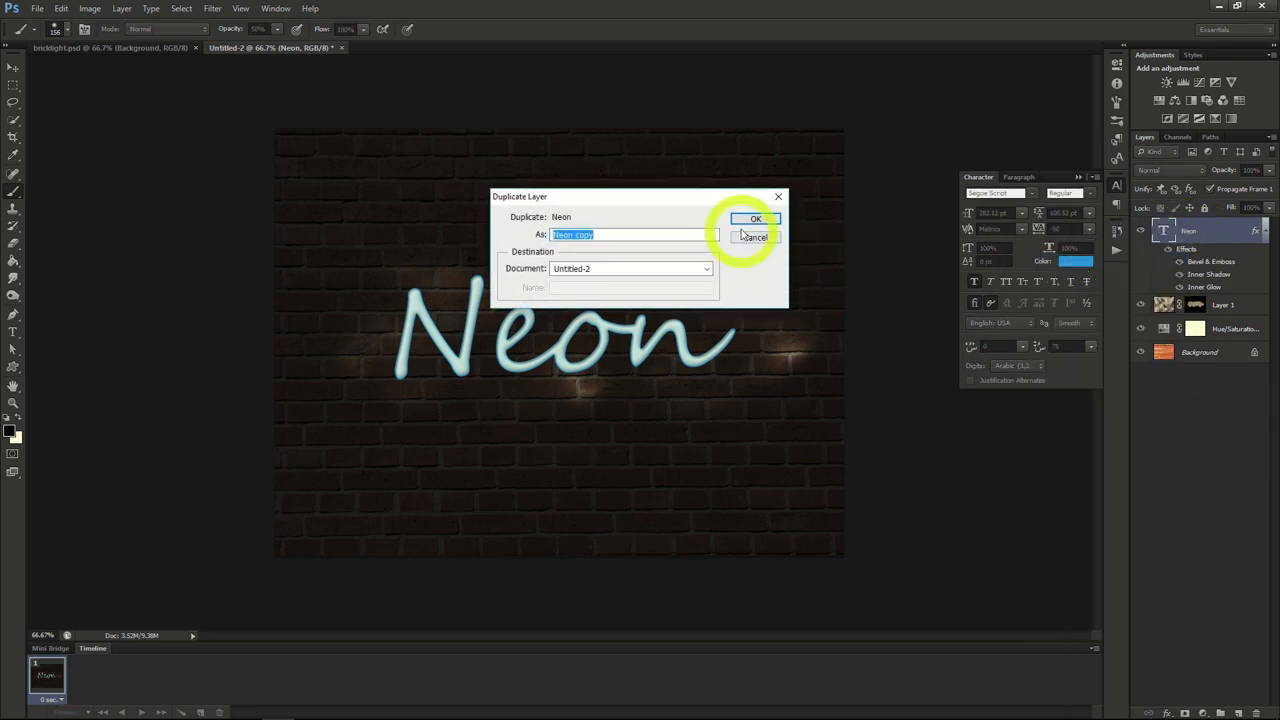
pyautogui.click(755, 219)
pyautogui.moveTo(1185, 234); pyautogui.dragTo(1201, 357)
# - Convert the Neon copy layer to a smart object and apply a Gaussian Blur with an 11 px radius
pyautogui.rightClick(1195, 306)
pyautogui.click(1129, 291)
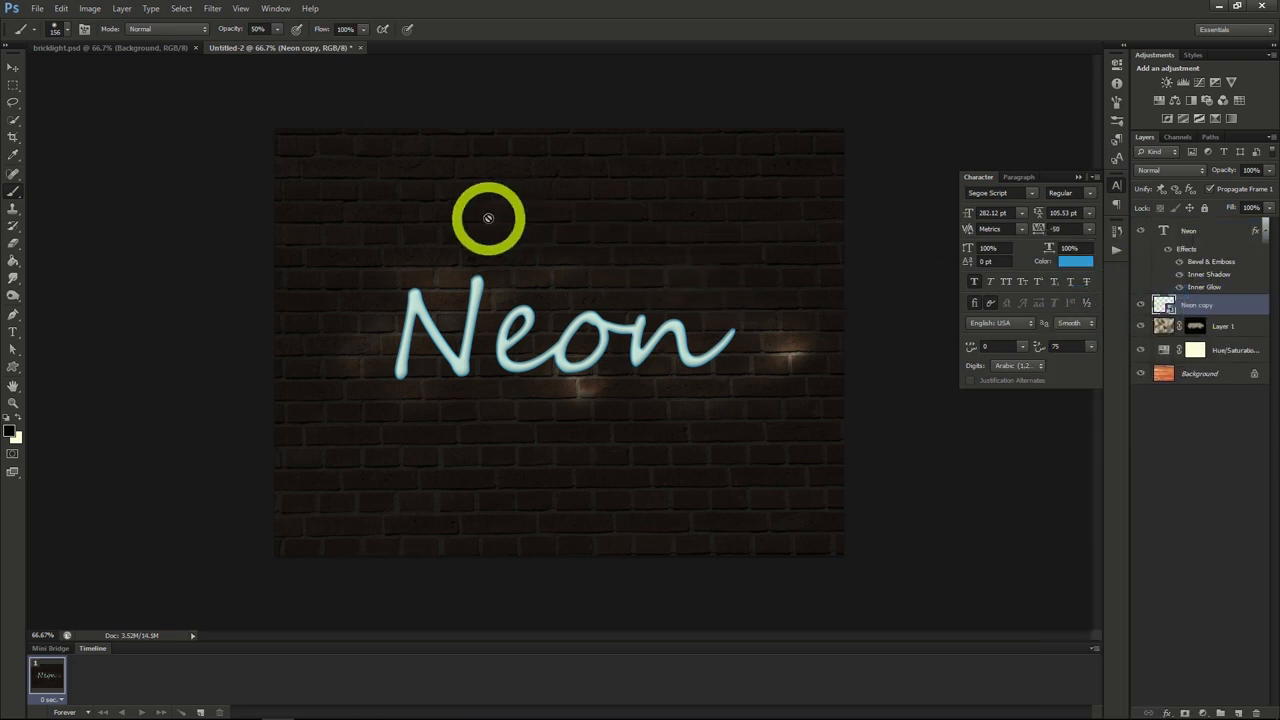
pyautogui.click(215, 10)
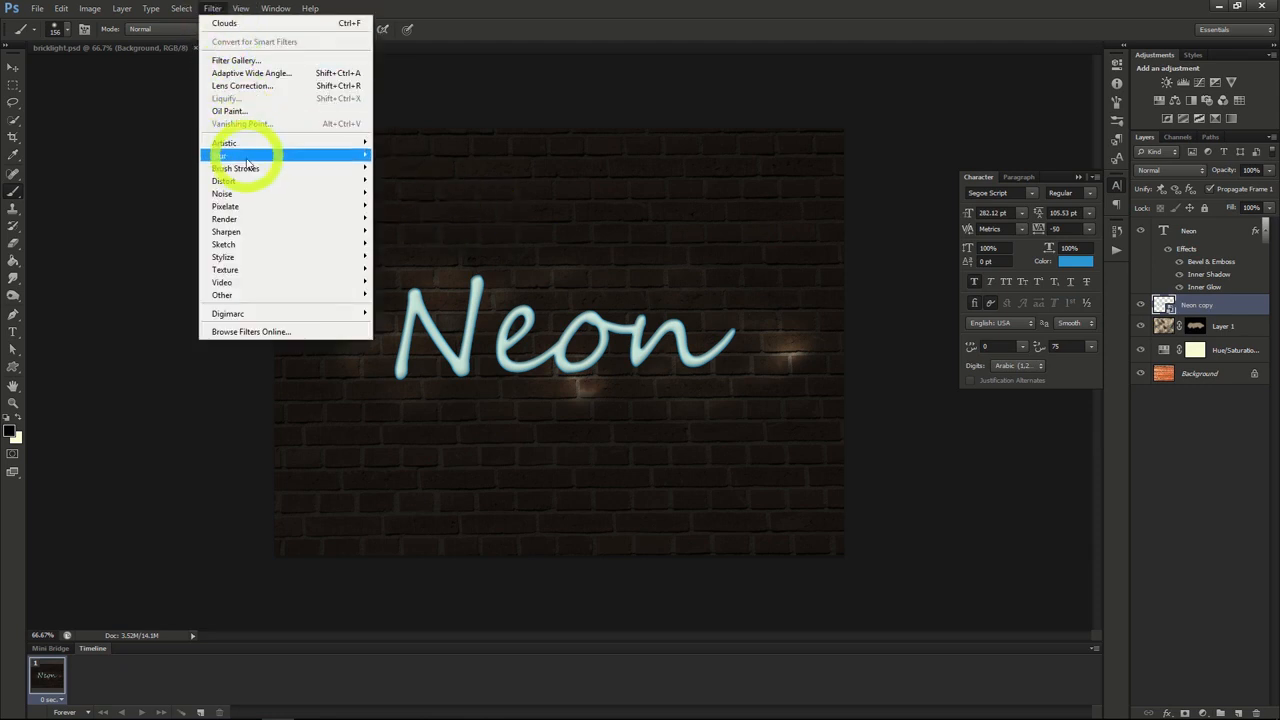
pyautogui.moveTo(247, 163)
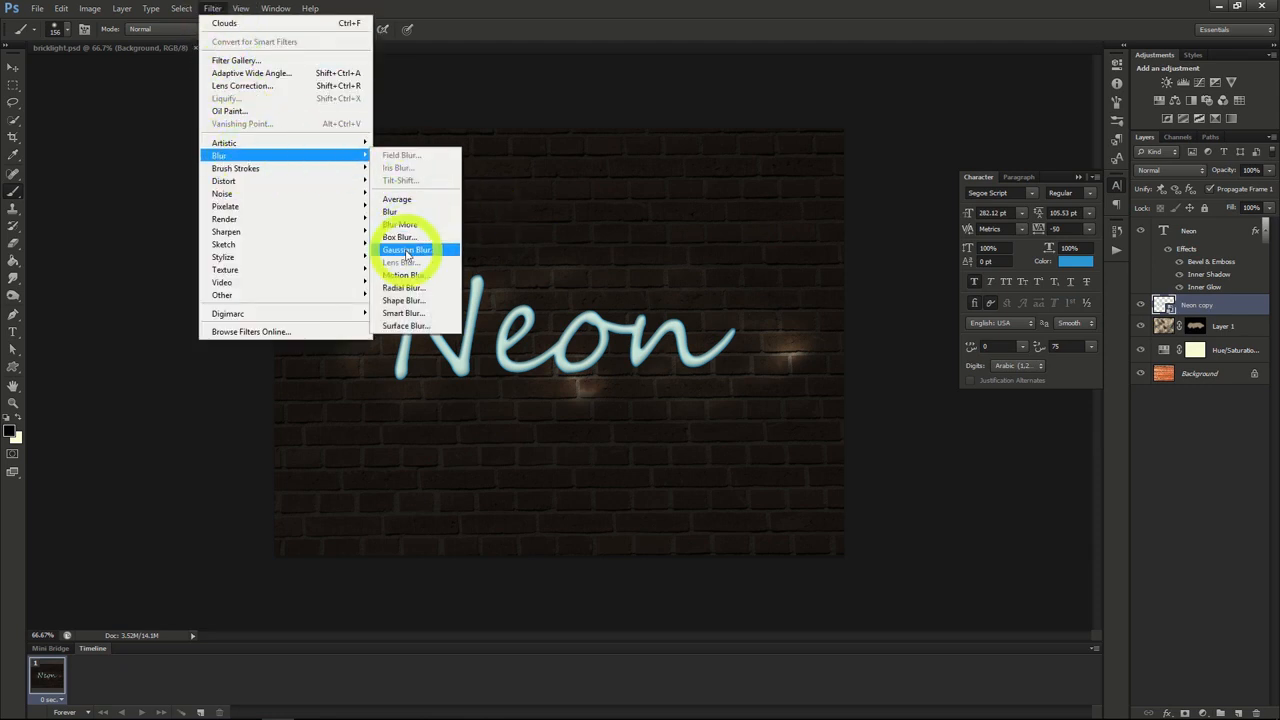
pyautogui.click(406, 250)
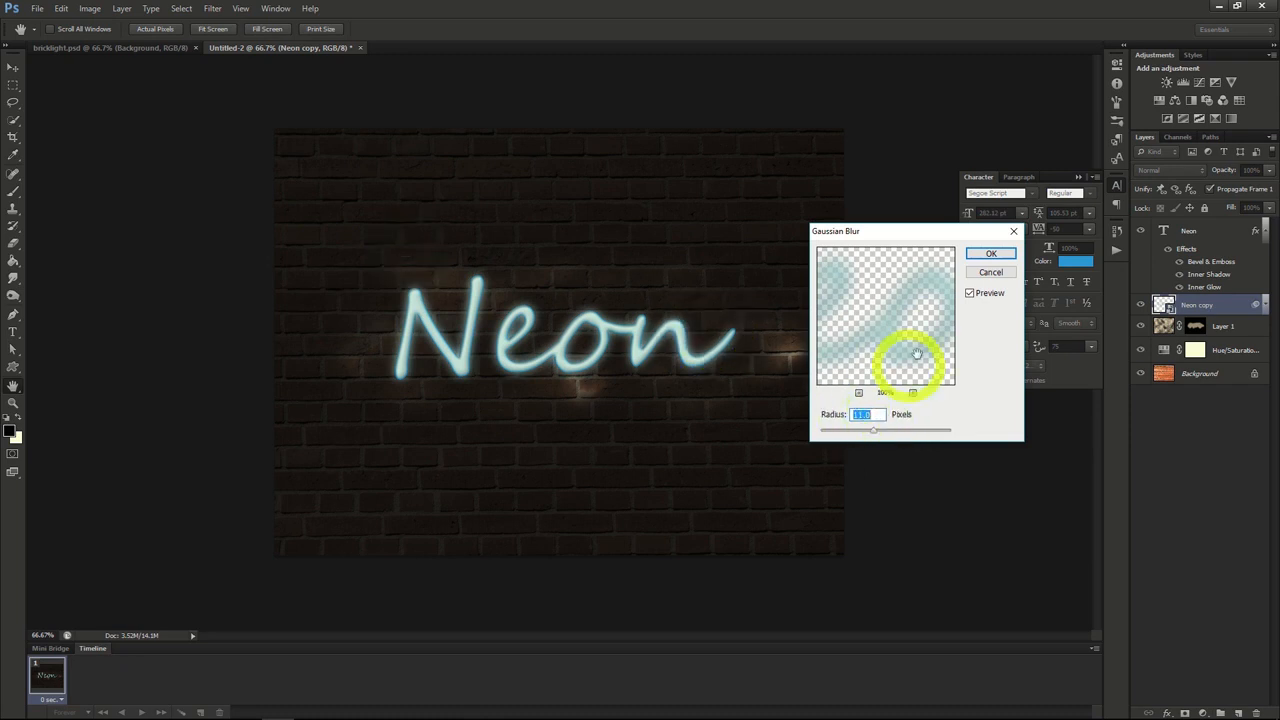
pyautogui.click(986, 255)
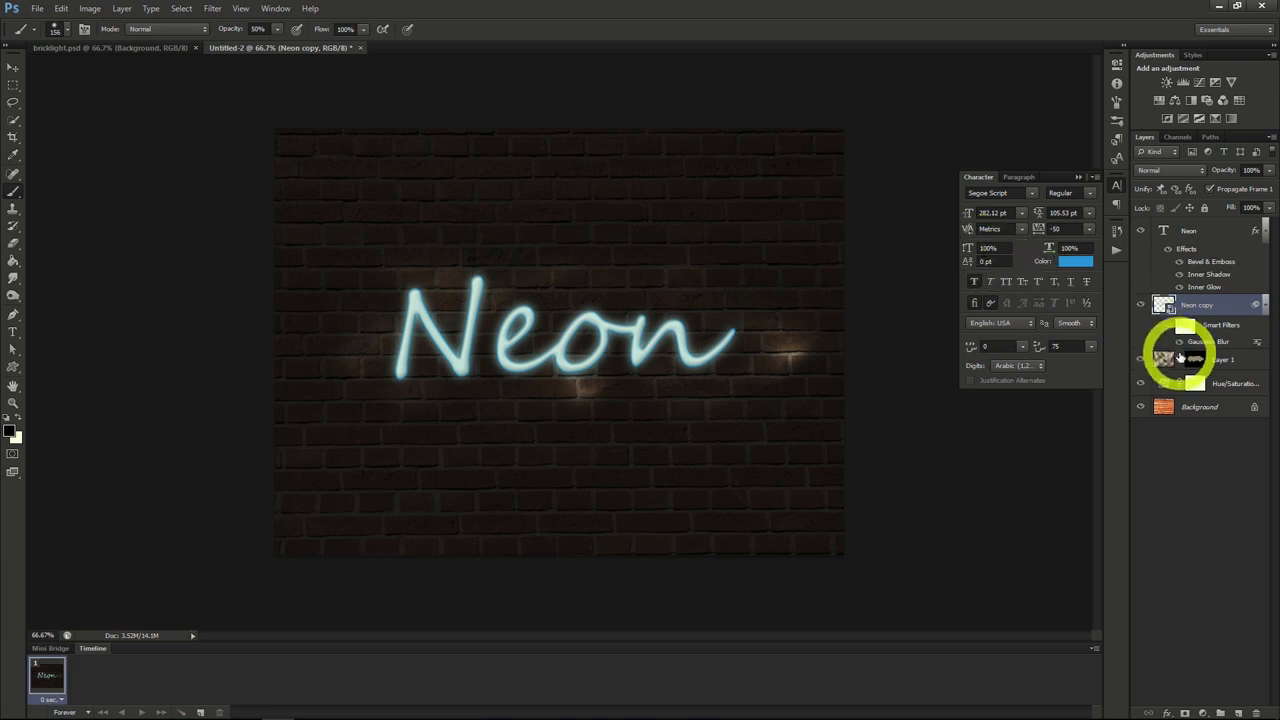
# - Add a new layer directly above Layer 1 and set the brush to a hard round 13 px tip
pyautogui.click(1224, 360)
pyautogui.click(1238, 713)
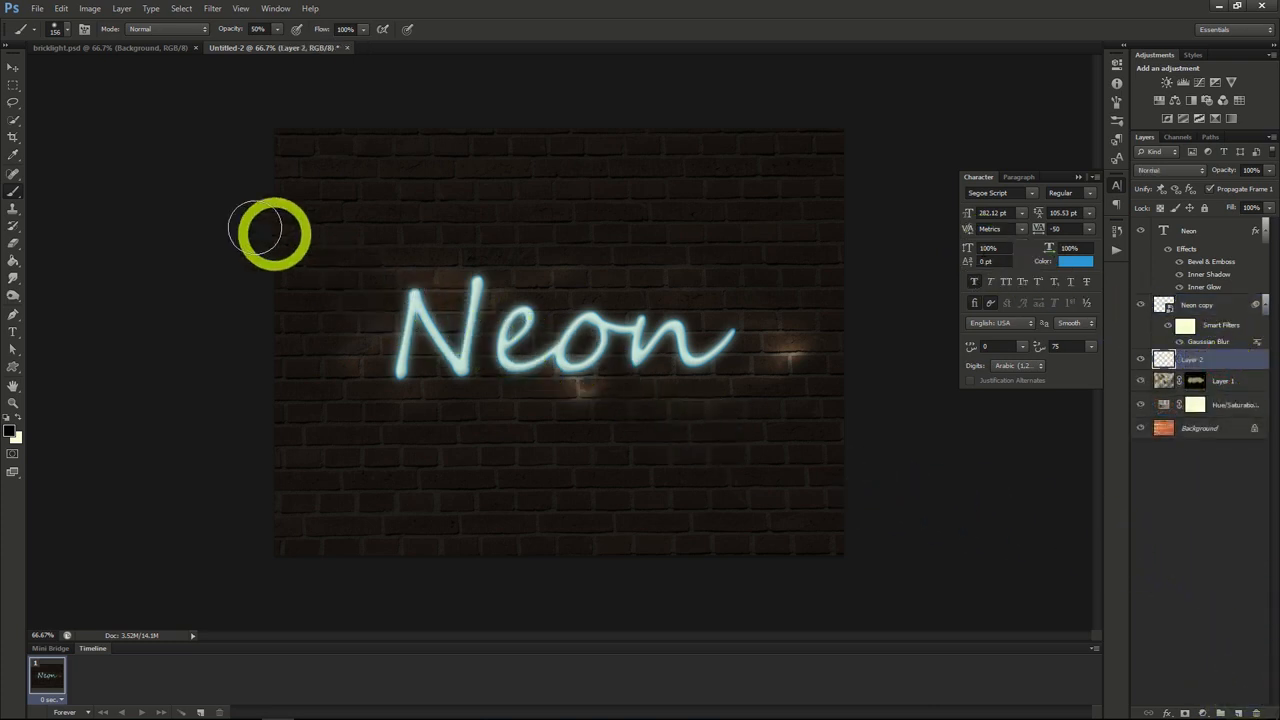
pyautogui.click(60, 45)
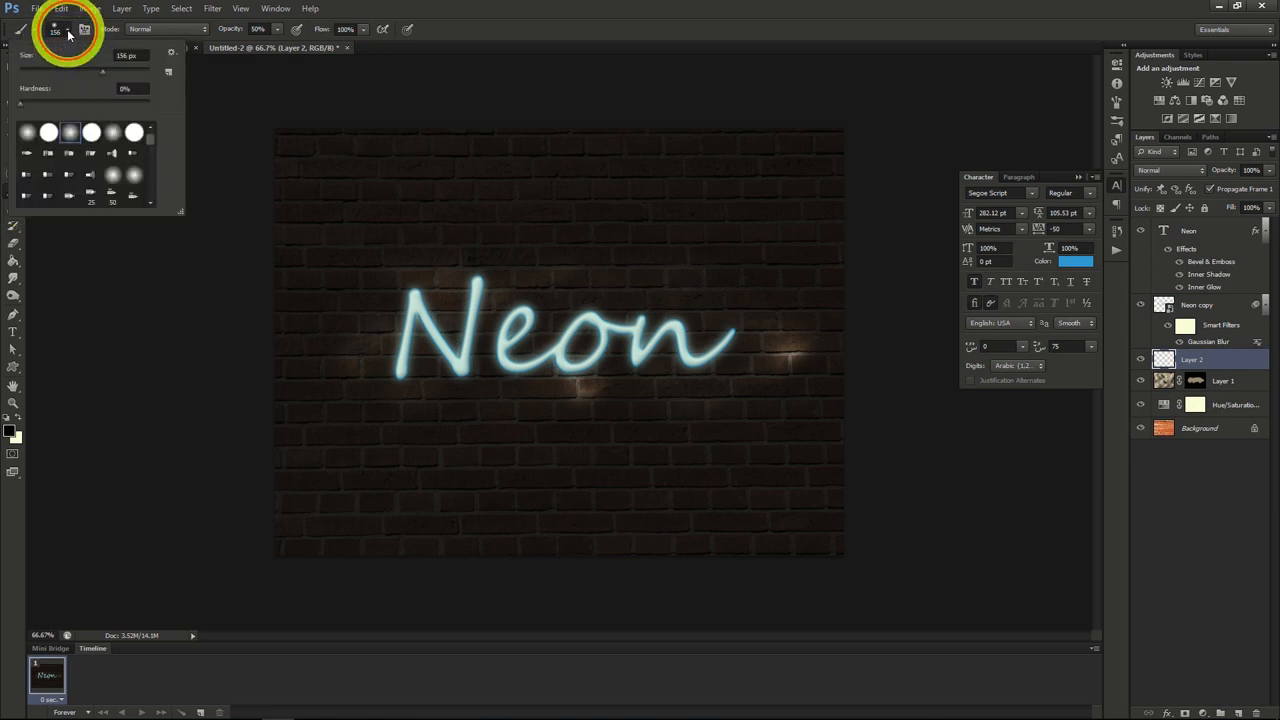
pyautogui.doubleClick(49, 123)
pyautogui.click(68, 31)
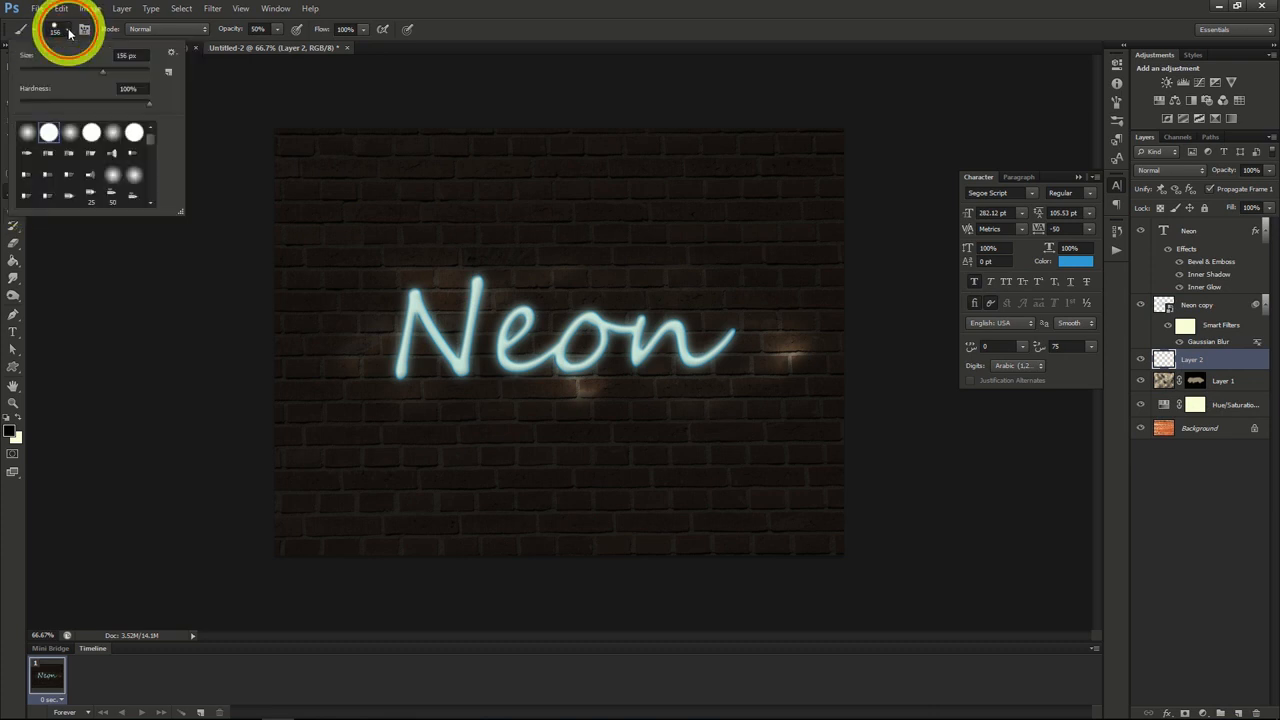
pyautogui.moveTo(100, 69); pyautogui.dragTo(40, 63)
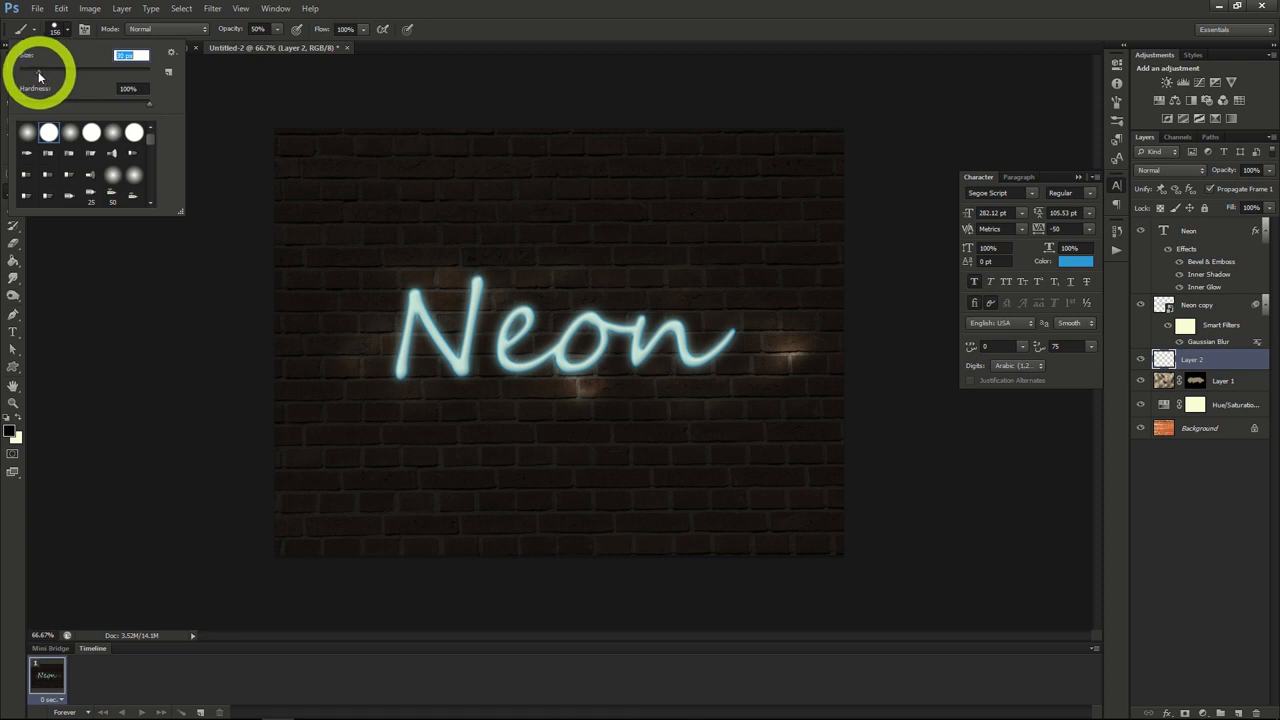
pyautogui.click(190, 330)
# - Draw a wavy Pen tool path across the Neon text, from the end of the last n to the capital N
pyautogui.click(14, 315)
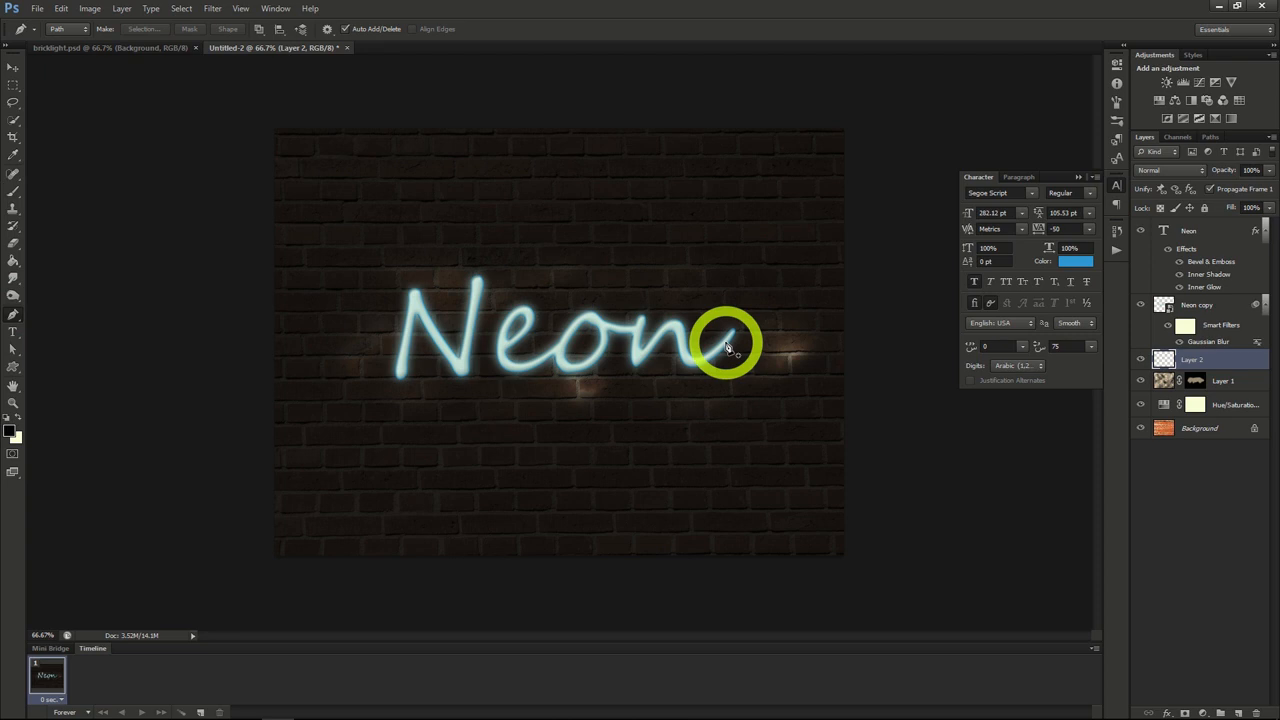
pyautogui.moveTo(727, 347); pyautogui.dragTo(649, 345)
pyautogui.moveTo(625, 346); pyautogui.dragTo(614, 347)
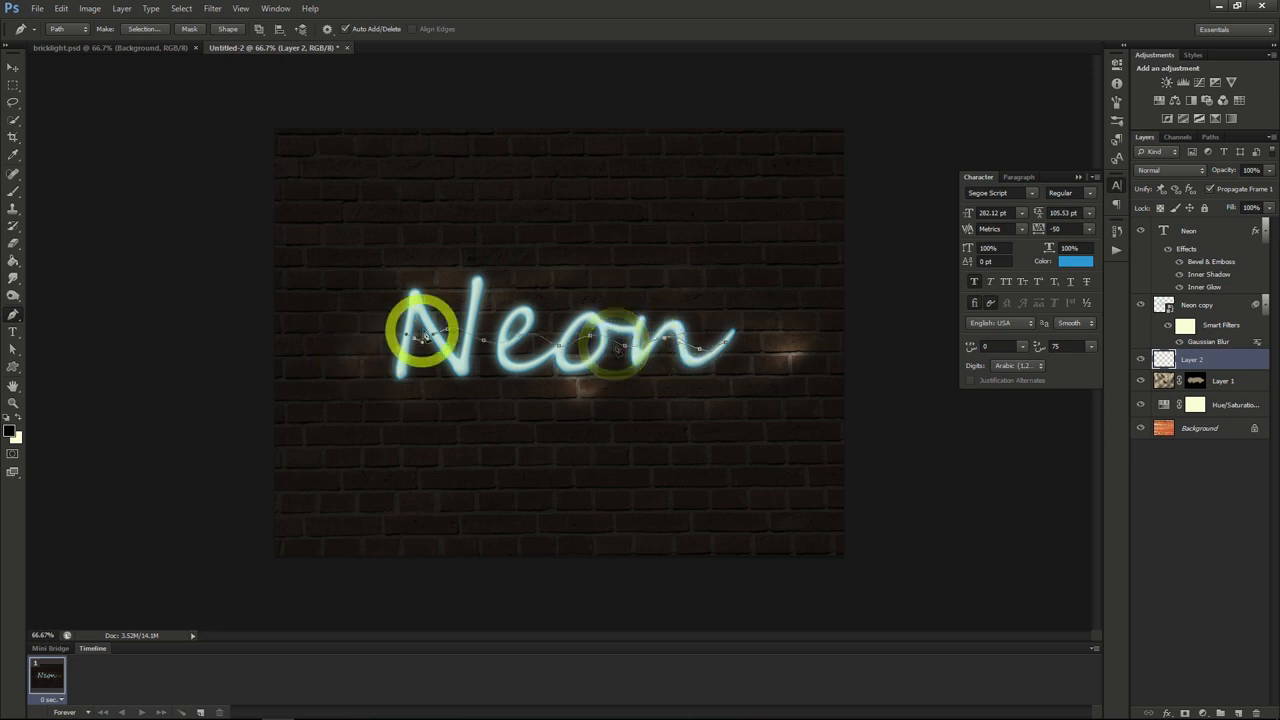
pyautogui.moveTo(425, 337); pyautogui.dragTo(442, 336)
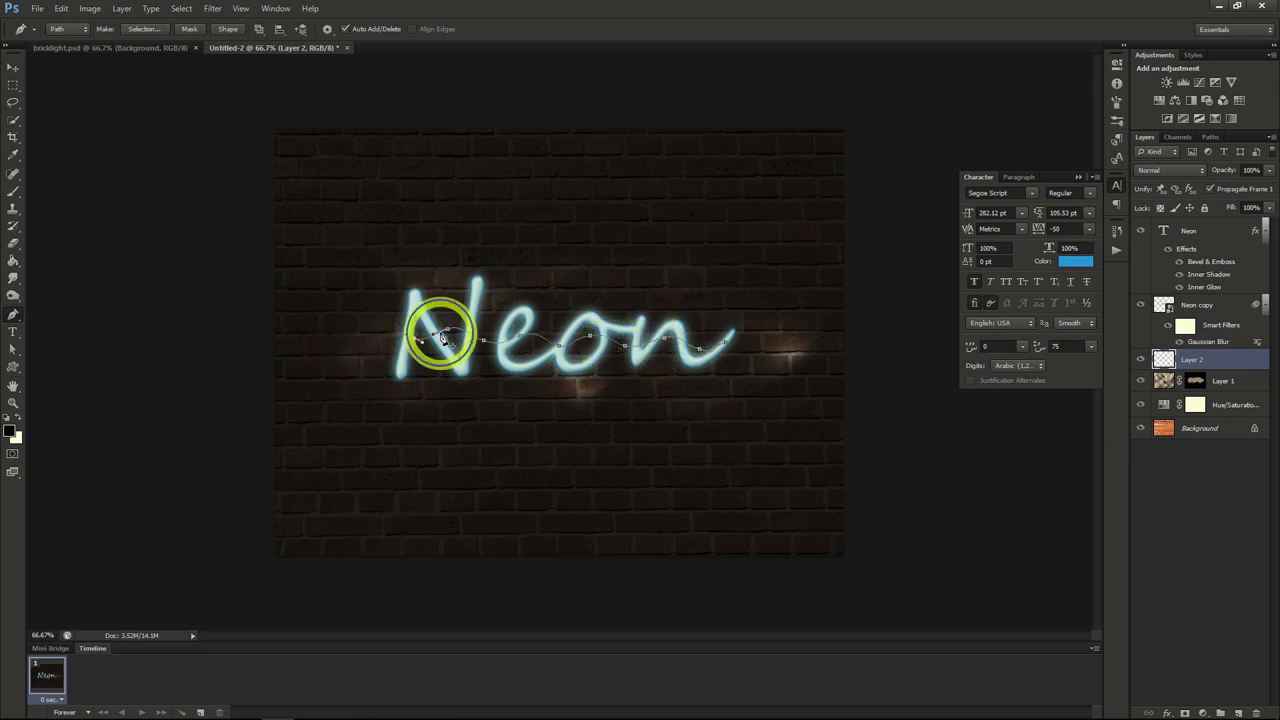
# - Stroke the wavy path using the Brush with Simulate Pressure, and delete the path
pyautogui.rightClick(442, 336)
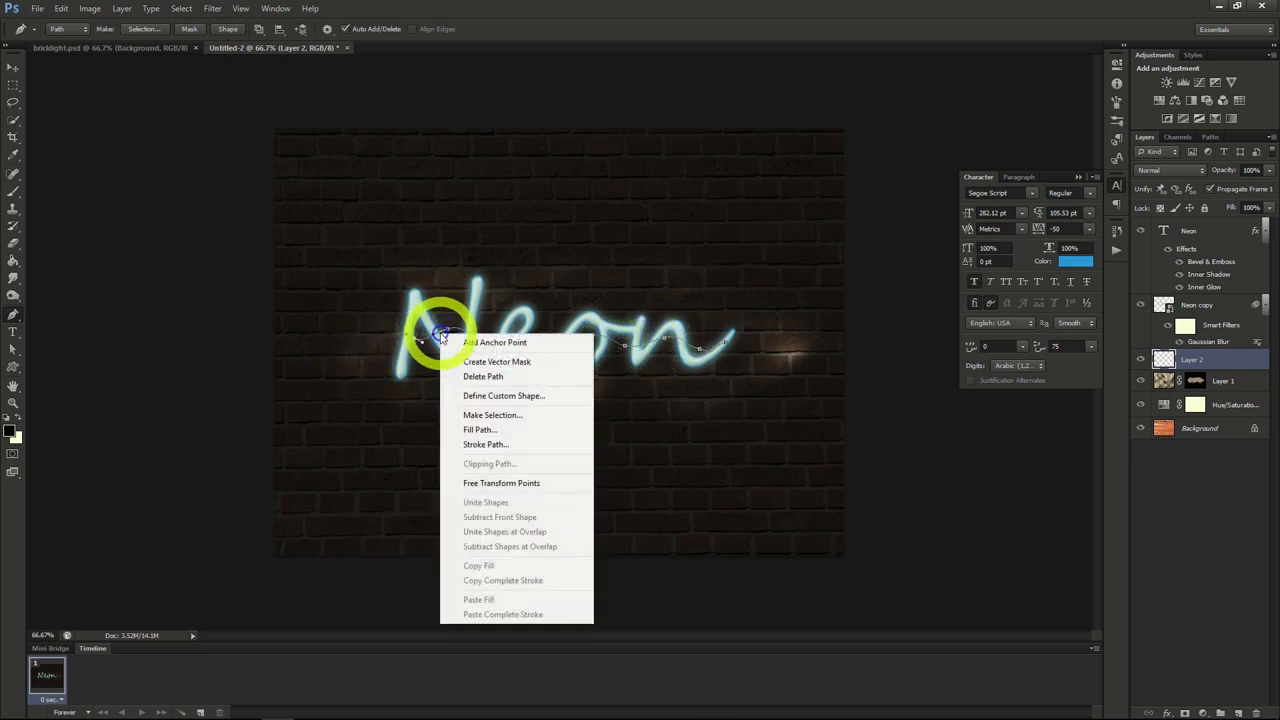
pyautogui.click(480, 444)
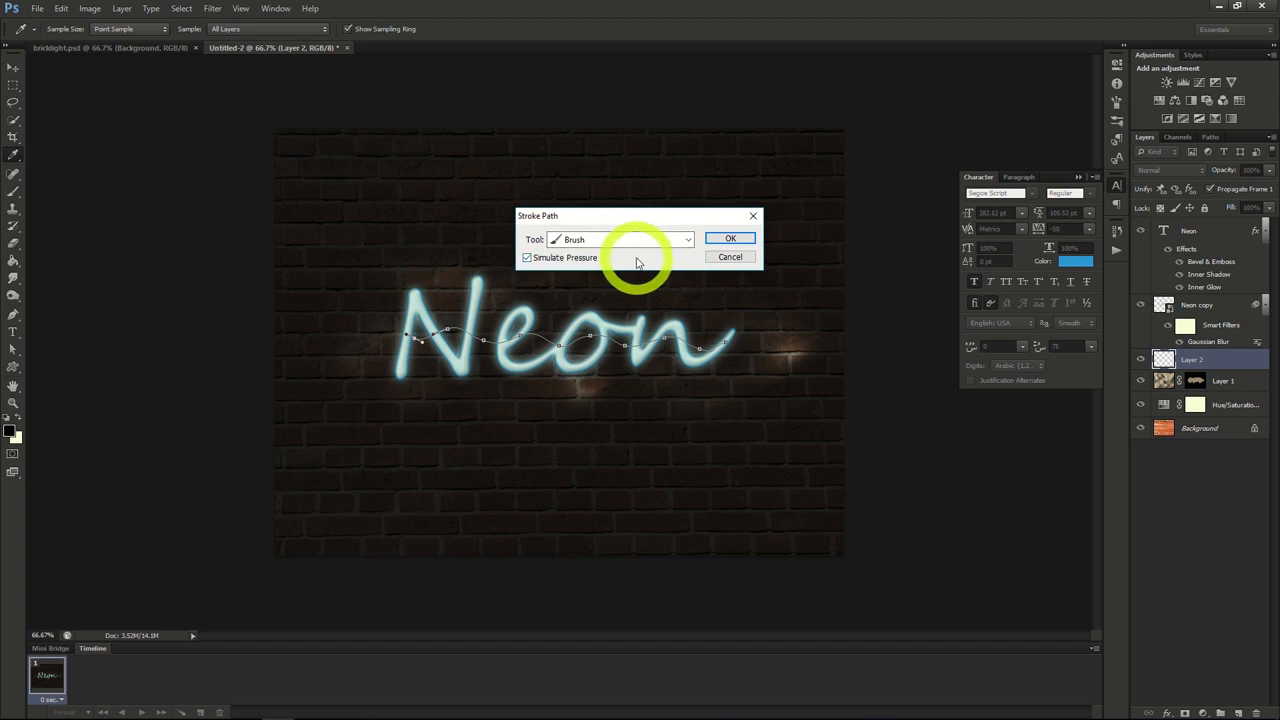
pyautogui.click(728, 238)
pyautogui.rightClick(591, 340)
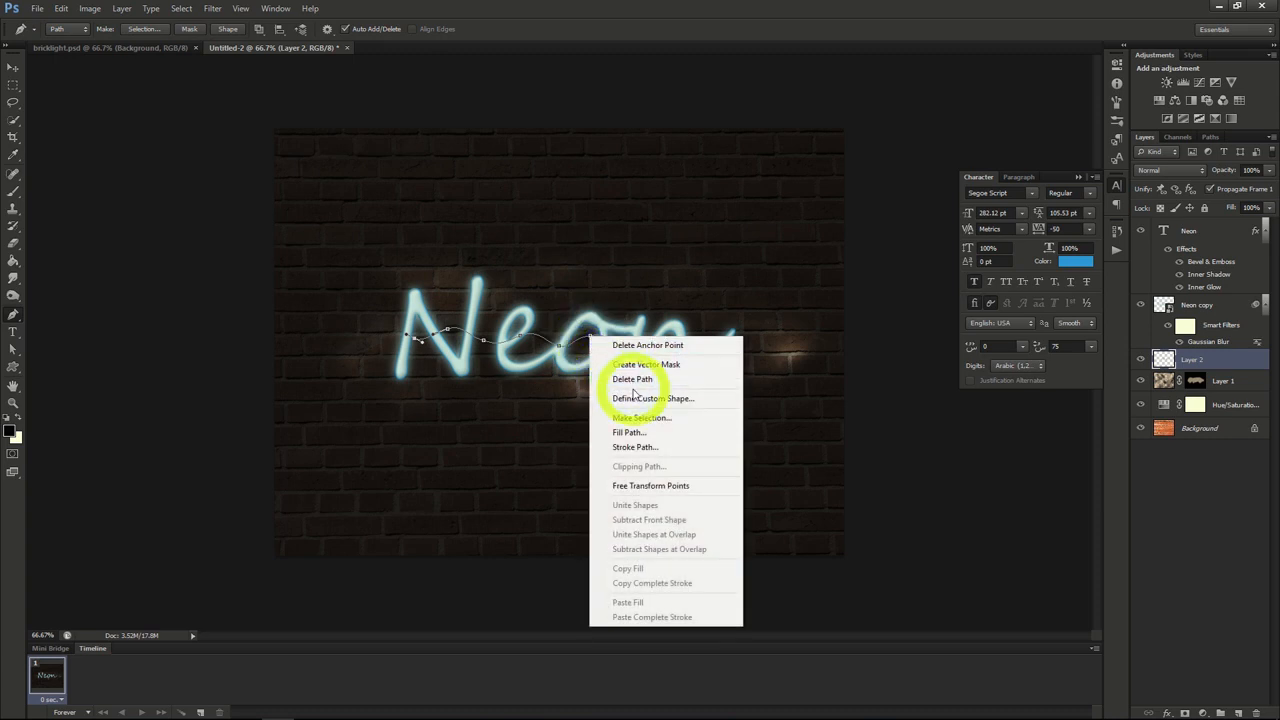
pyautogui.click(632, 380)
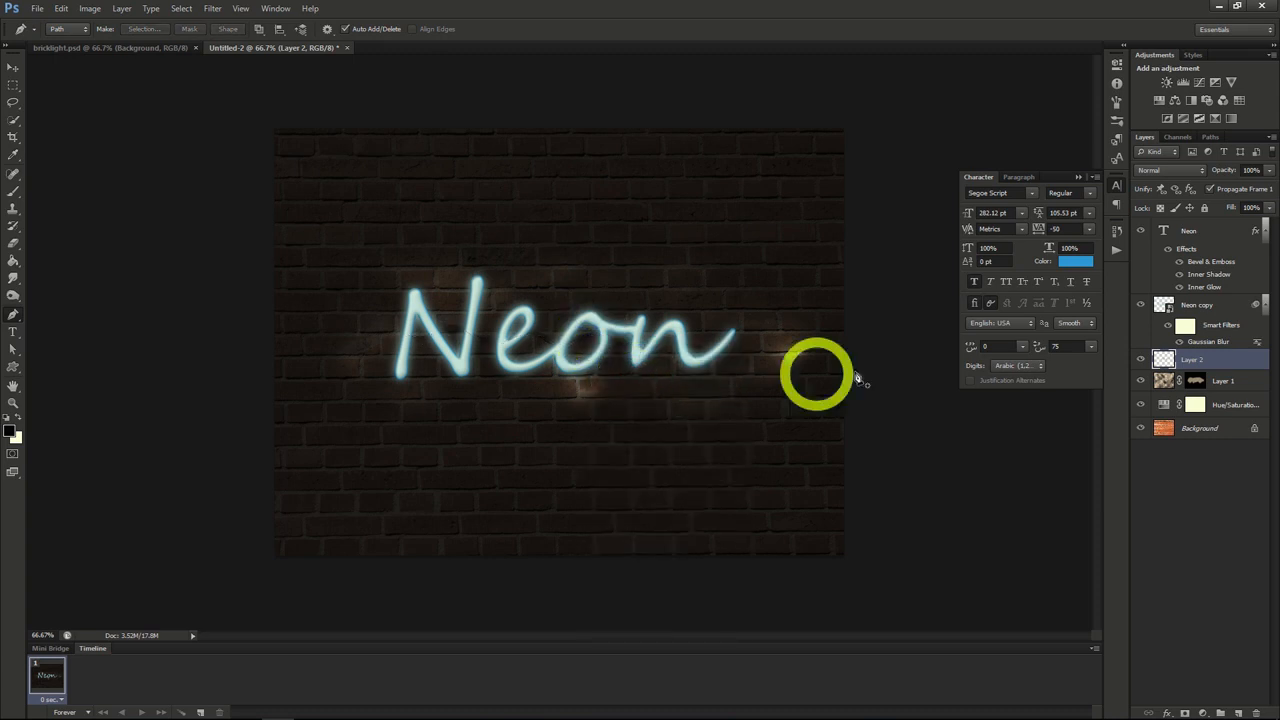
# - Add Bevel & Emboss to Layer 2 with Depth 245% and Size 0 px, and raise Soften slightly
pyautogui.rightClick(1189, 366)
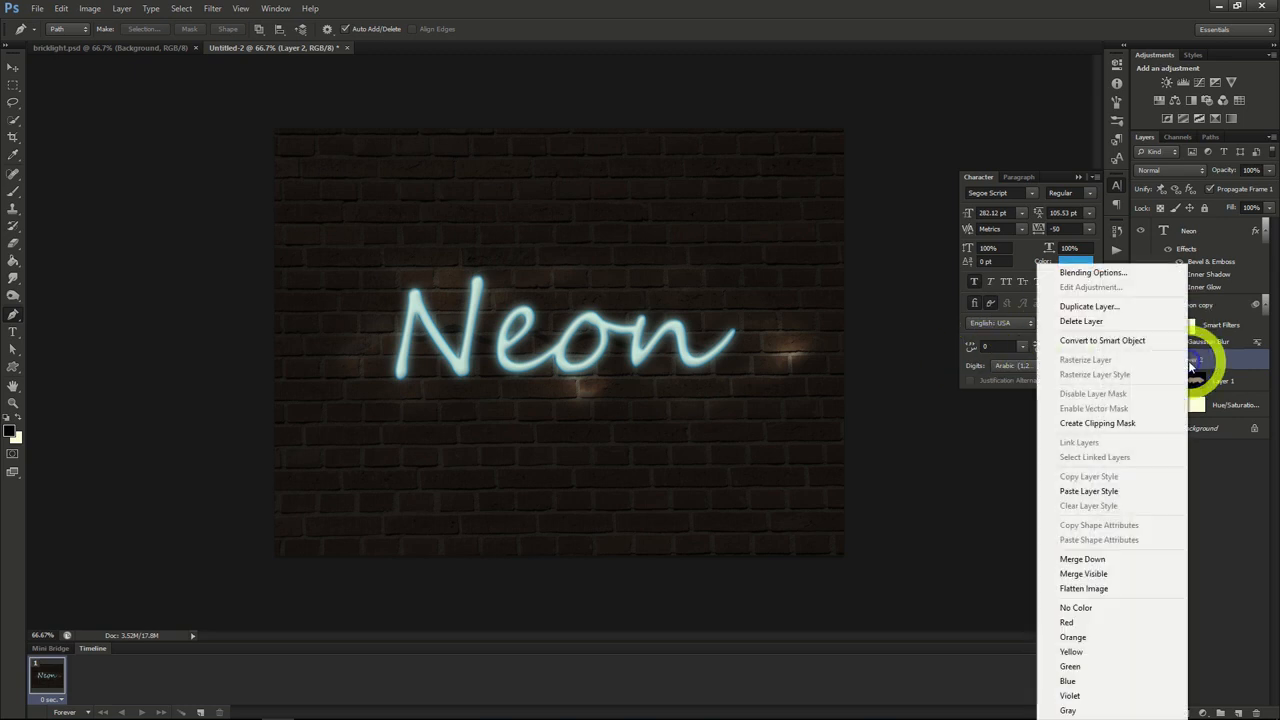
pyautogui.click(1094, 273)
pyautogui.click(818, 200)
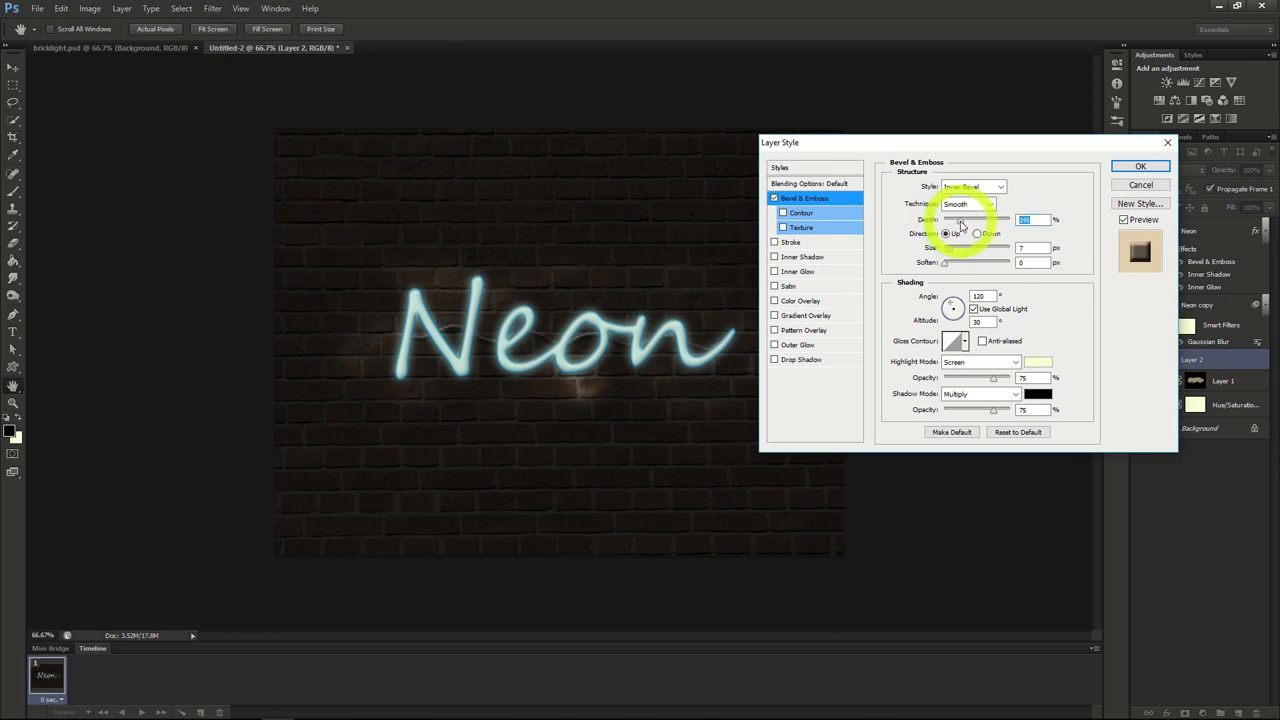
pyautogui.moveTo(949, 249); pyautogui.dragTo(936, 252)
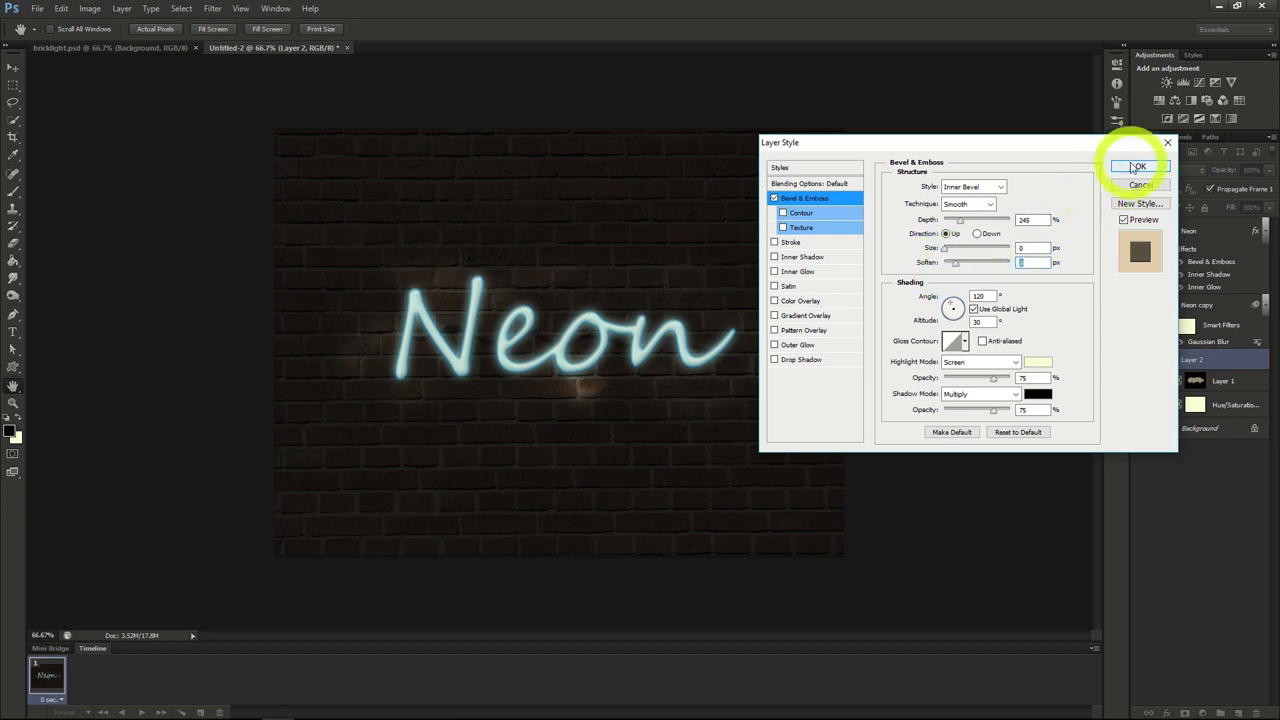
pyautogui.click(1139, 166)
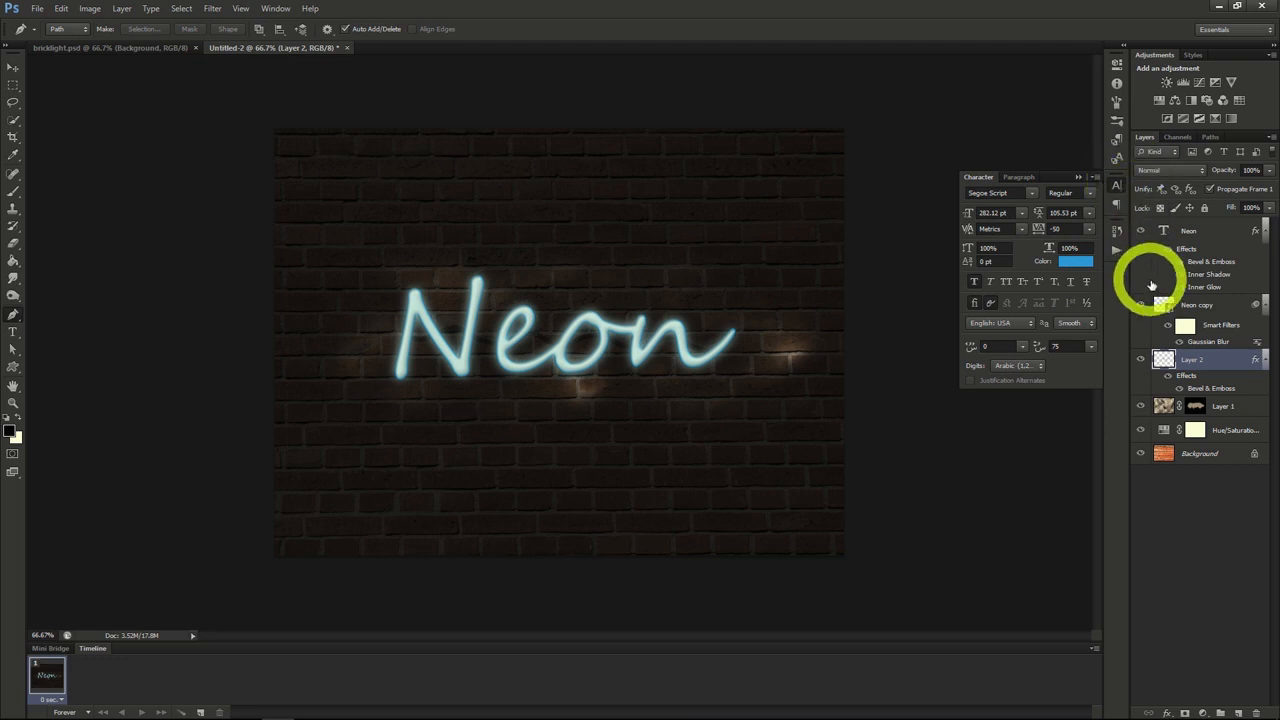
# - Add a new layer above Layer 2 and set up a soft round 156 px brush at 63% opacity
pyautogui.click(1238, 712)
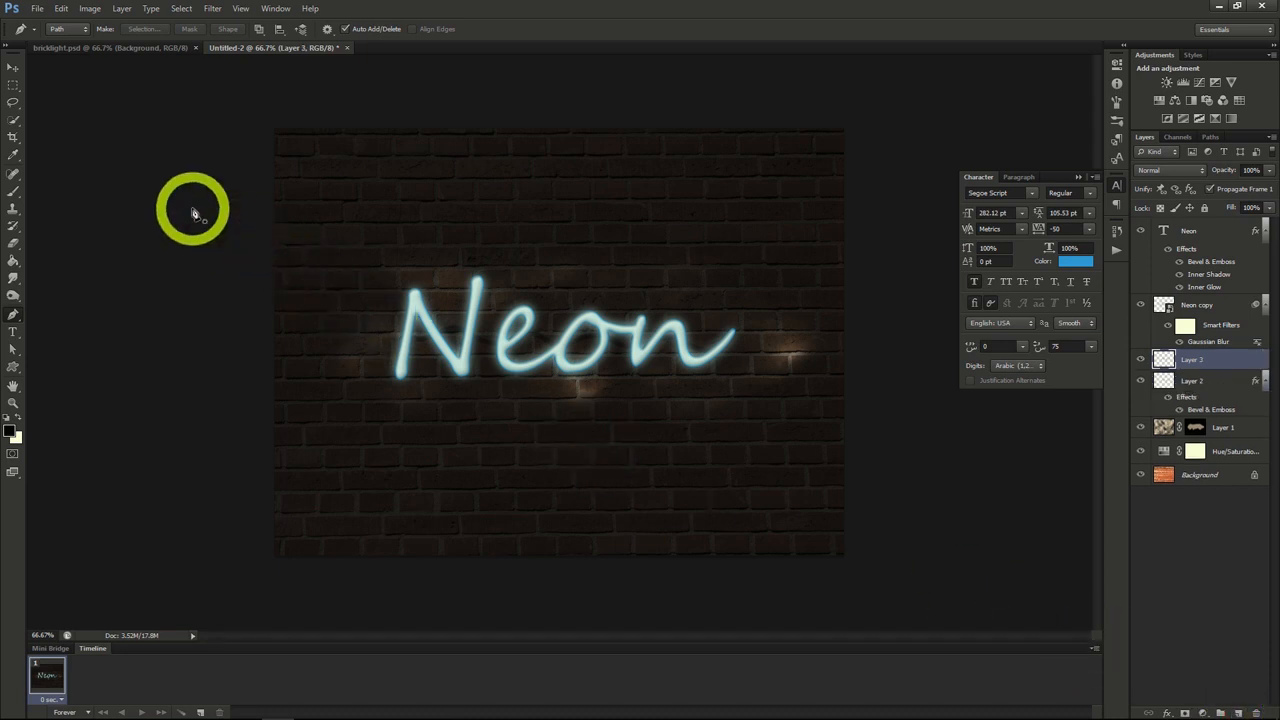
pyautogui.click(14, 190)
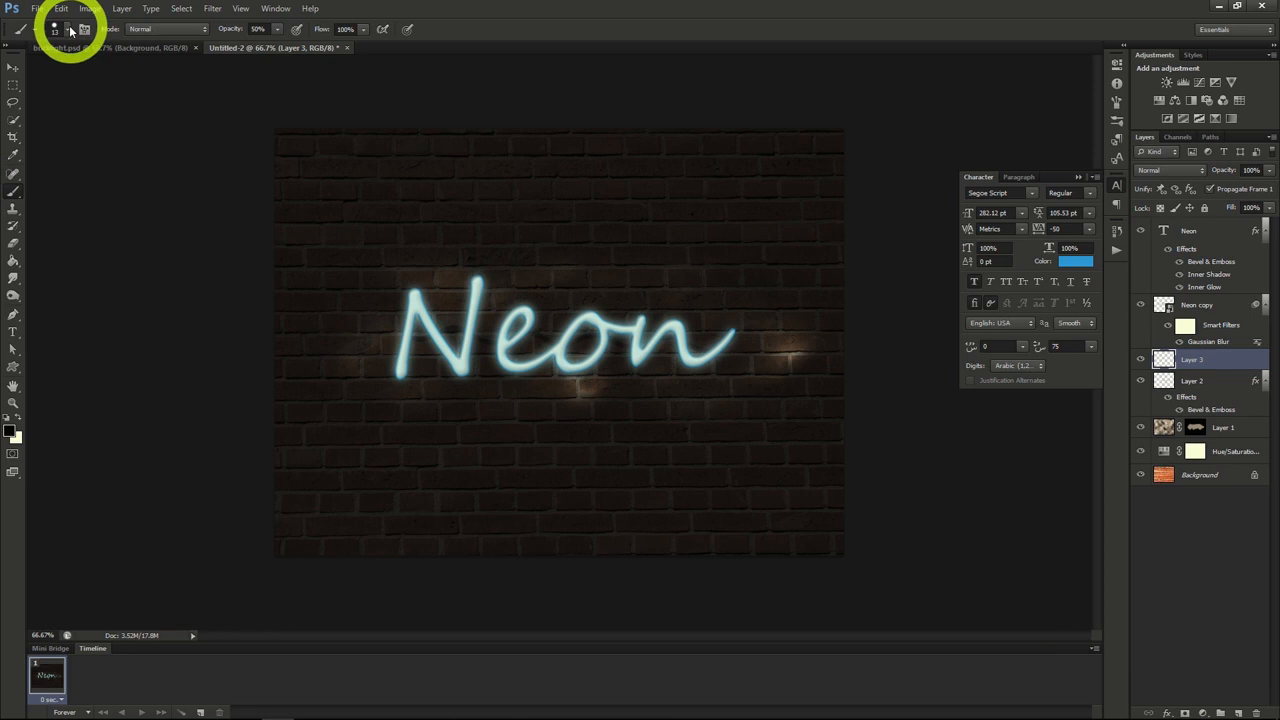
pyautogui.click(70, 30)
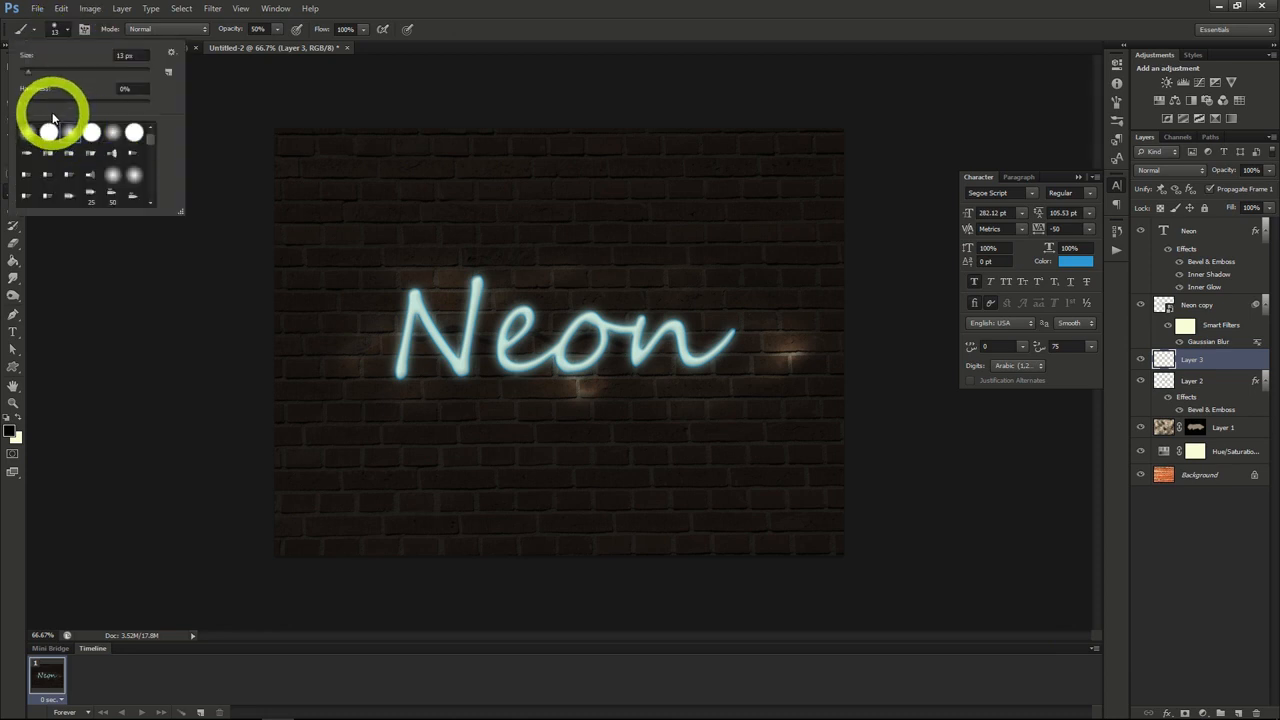
pyautogui.moveTo(28, 75); pyautogui.dragTo(105, 75)
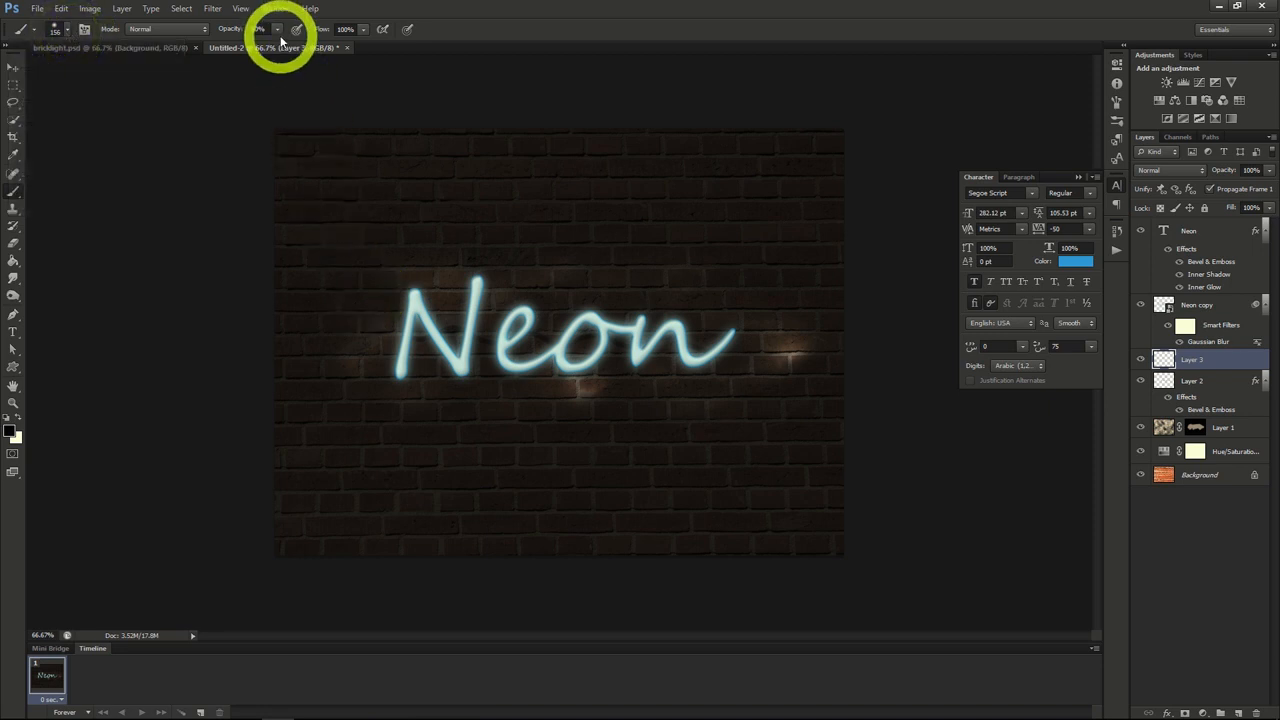
pyautogui.click(278, 32)
pyautogui.moveTo(279, 44); pyautogui.dragTo(286, 43)
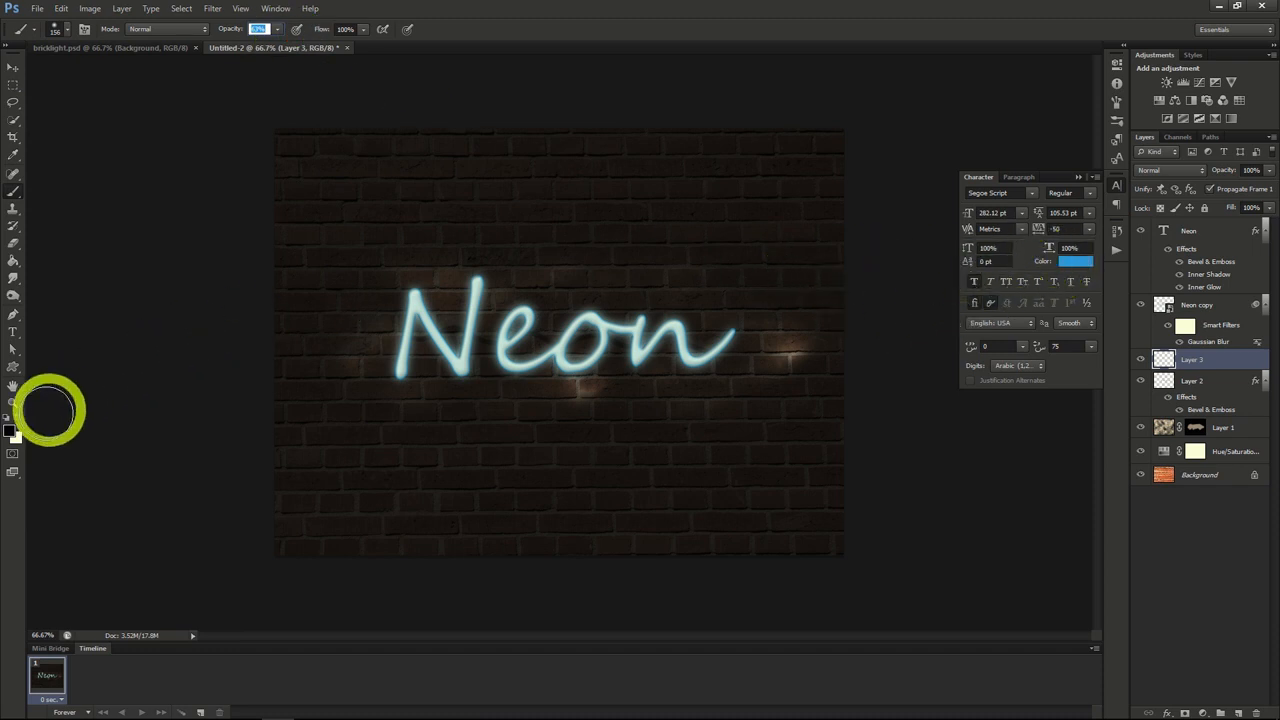
# - Paint a large teal area around the Neon text on Layer 3 and set the layer's blend mode to Soft Light
pyautogui.click(12, 430)
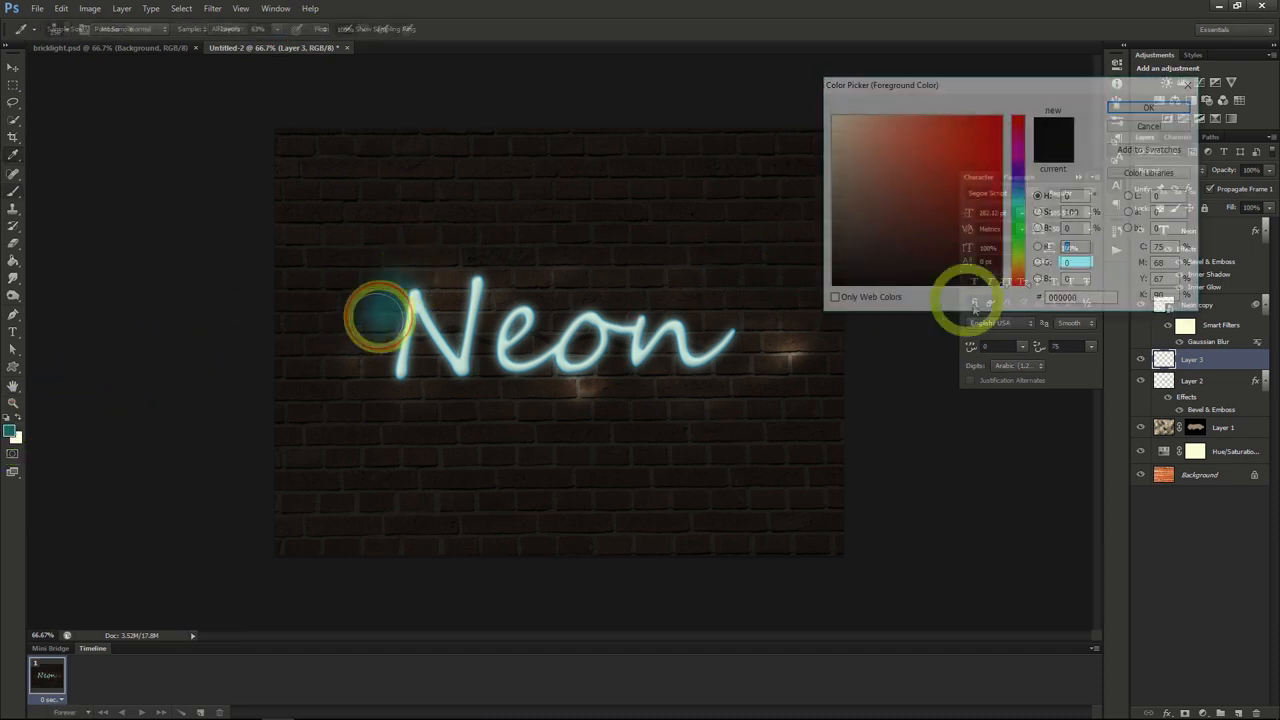
pyautogui.moveTo(380, 314)
pyautogui.mouseDown()
pyautogui.moveTo(375, 375)
pyautogui.moveTo(442, 274)
pyautogui.moveTo(436, 365)
pyautogui.moveTo(470, 349)
pyautogui.moveTo(496, 275)
pyautogui.moveTo(457, 345)
pyautogui.moveTo(486, 392)
pyautogui.moveTo(554, 271)
pyautogui.moveTo(529, 351)
pyautogui.moveTo(806, 294)
pyautogui.moveTo(780, 310)
pyautogui.mouseUp()
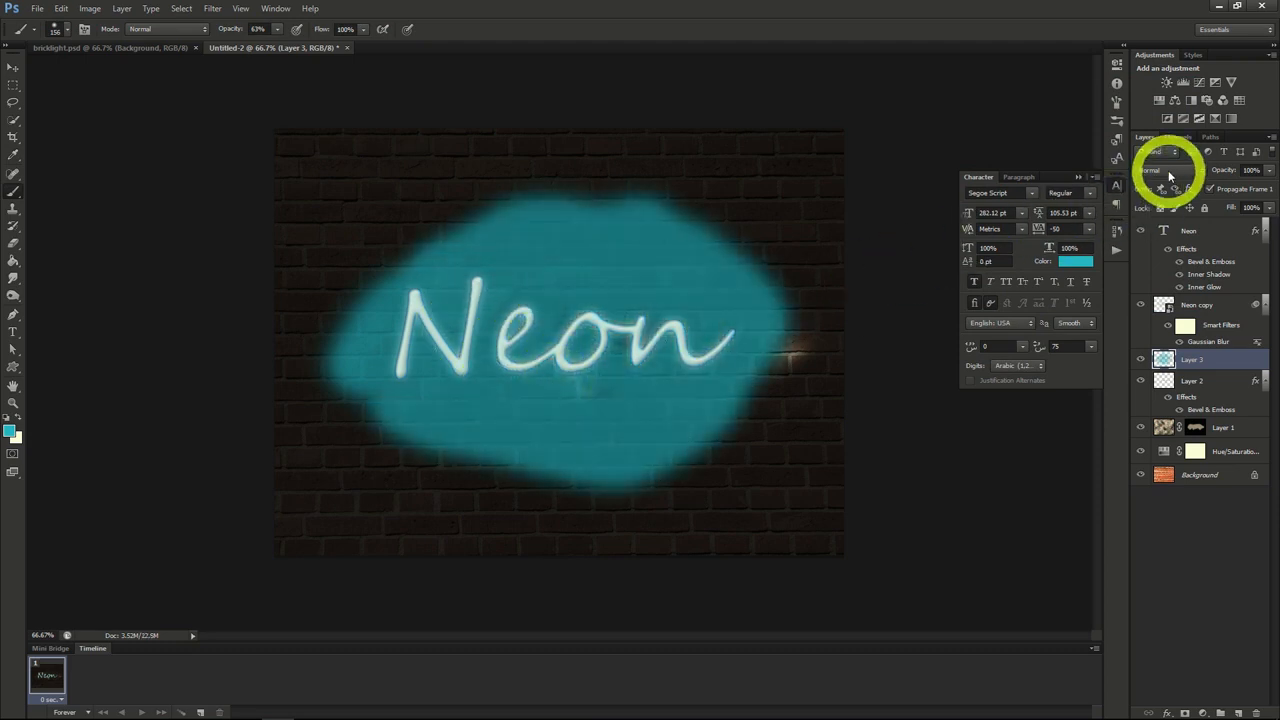
pyautogui.click(1170, 172)
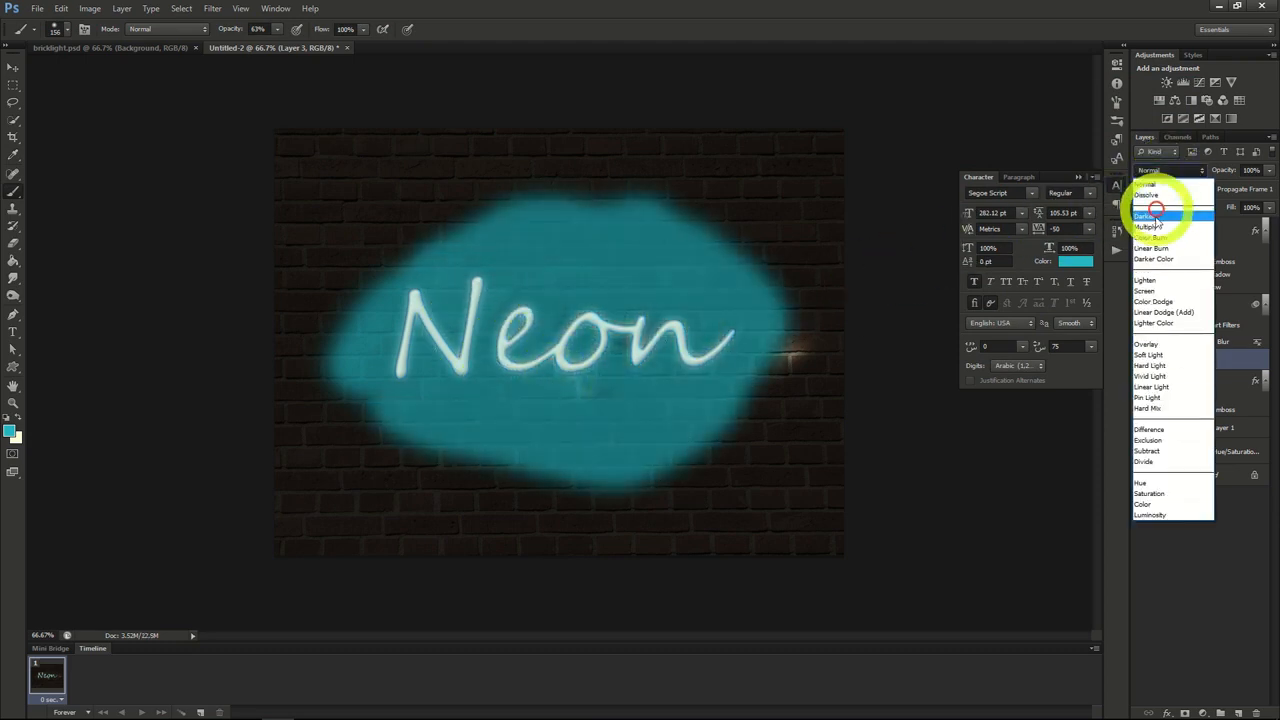
pyautogui.click(1160, 356)
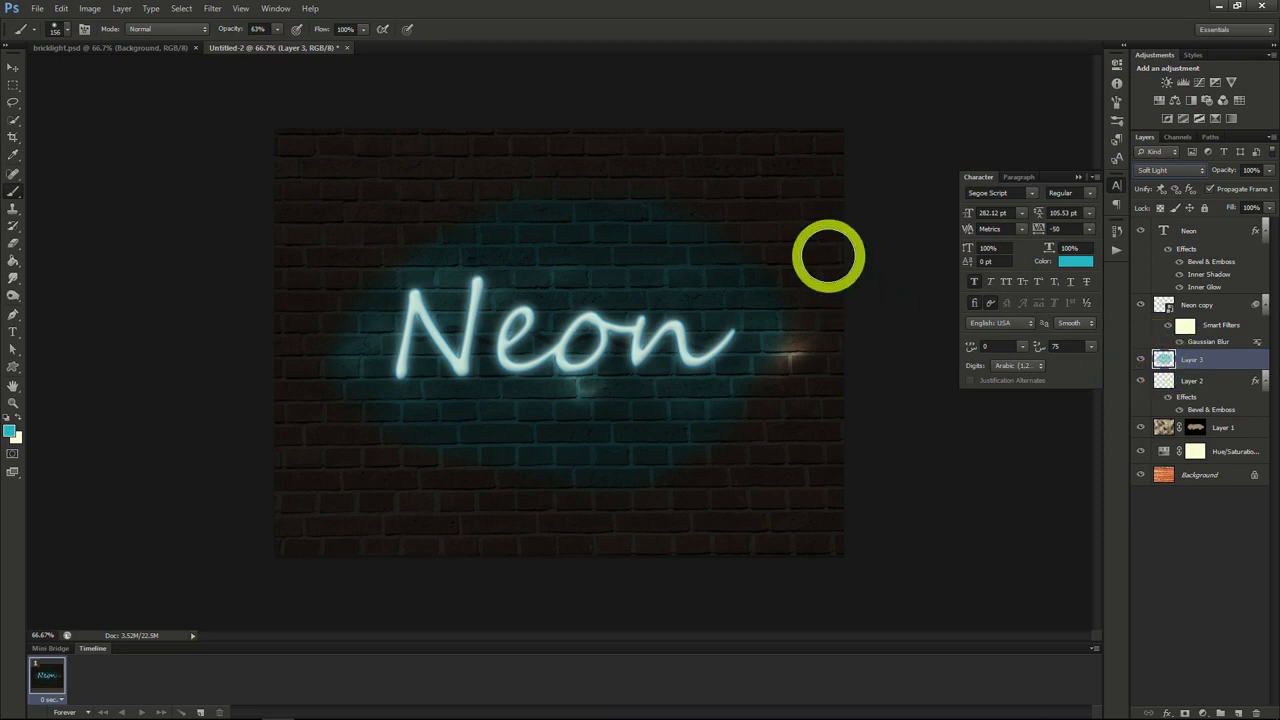